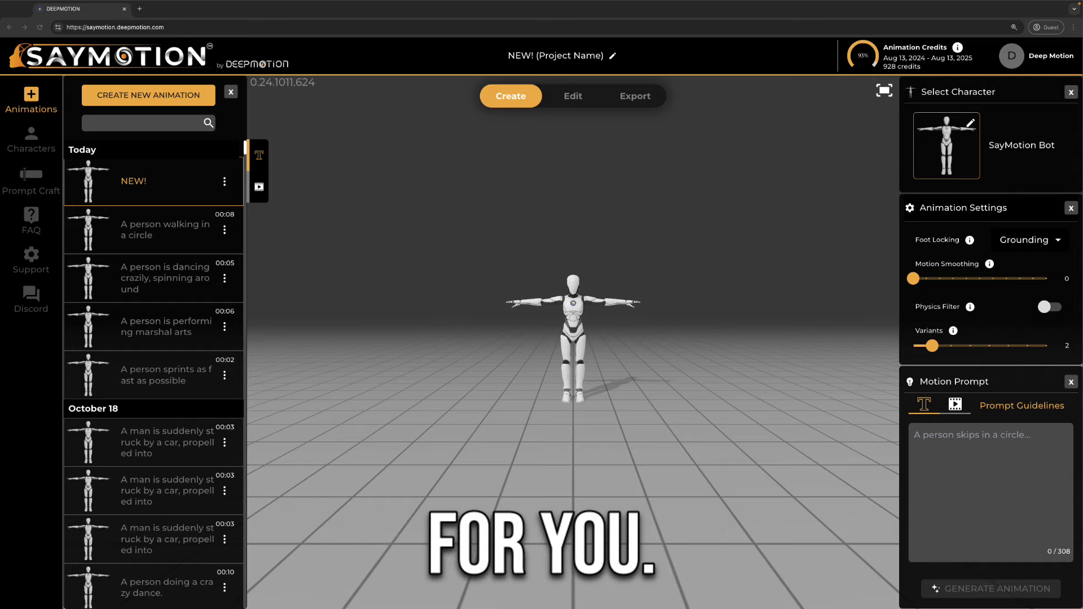
# Enter prompt "A basketball player runs to the board, jumps up, dunks the ball, then lands firmly on the ground with feet apart and hands to their side."
pyautogui.click(999, 450)
pyautogui.write('A basketball player runs to the board, jumps up, dunks the ball, then lands firmly on the ground with feet apart and hands to their side.')
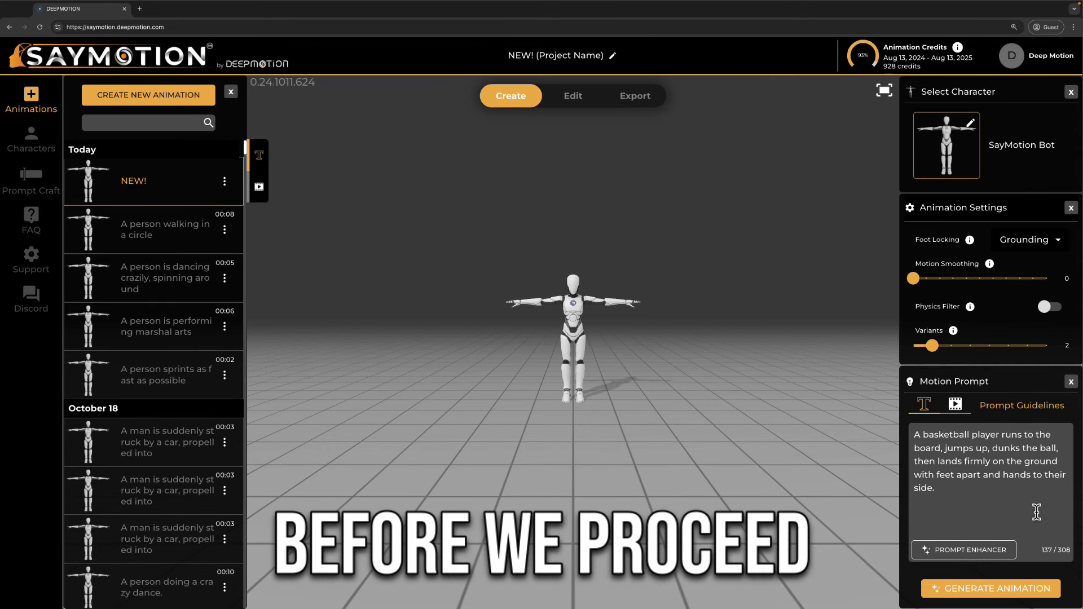
pyautogui.click(1030, 593)
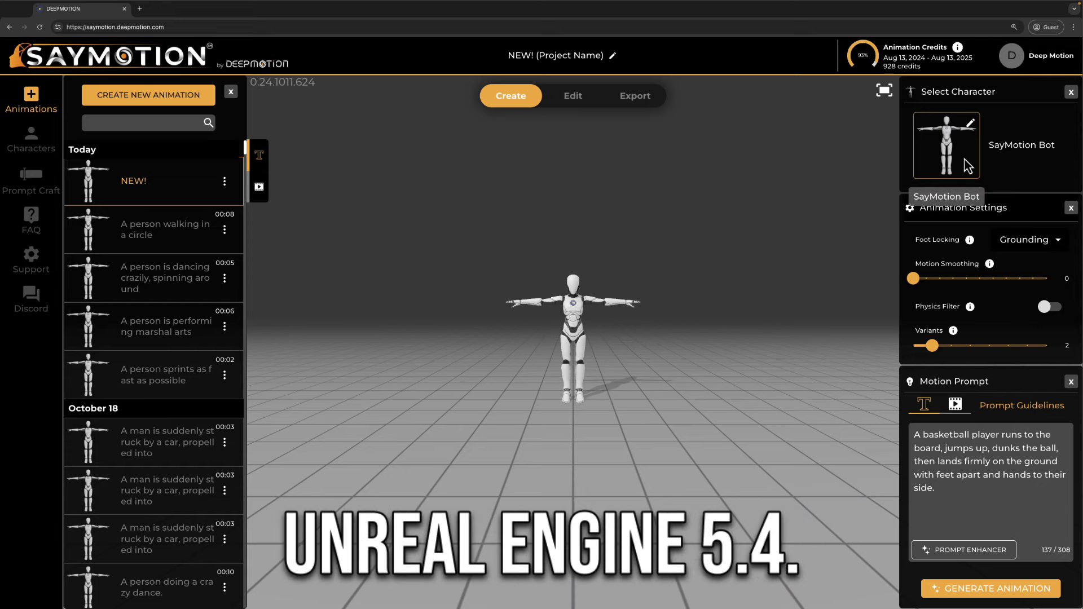
# Change the animation's character to Adult Male (UE) from the account characters and apply the choice
pyautogui.click(971, 124)
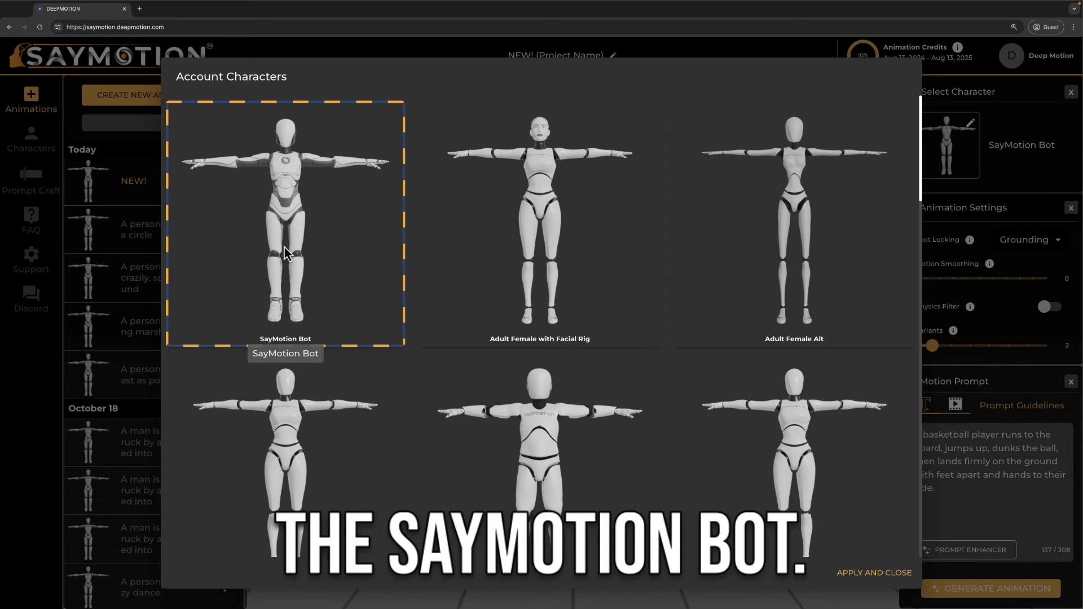
pyautogui.scroll(-1, 284, 248)
pyautogui.scroll(-4, 789, 469)
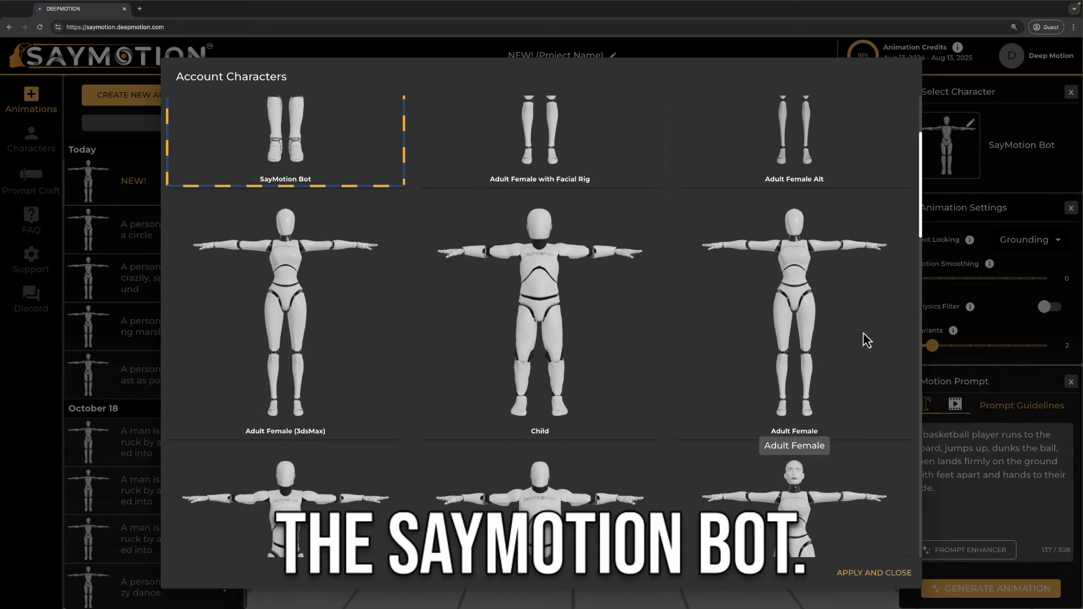
pyautogui.click(834, 334)
pyautogui.scroll(-10, 820, 378)
pyautogui.click(802, 304)
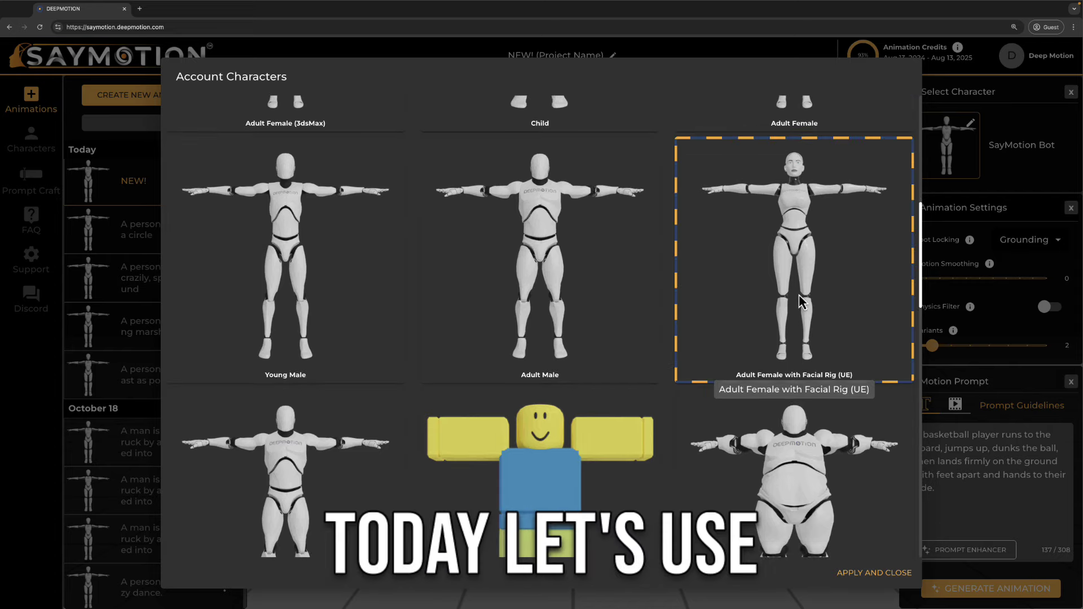
pyautogui.scroll(-4, 303, 482)
pyautogui.click(318, 423)
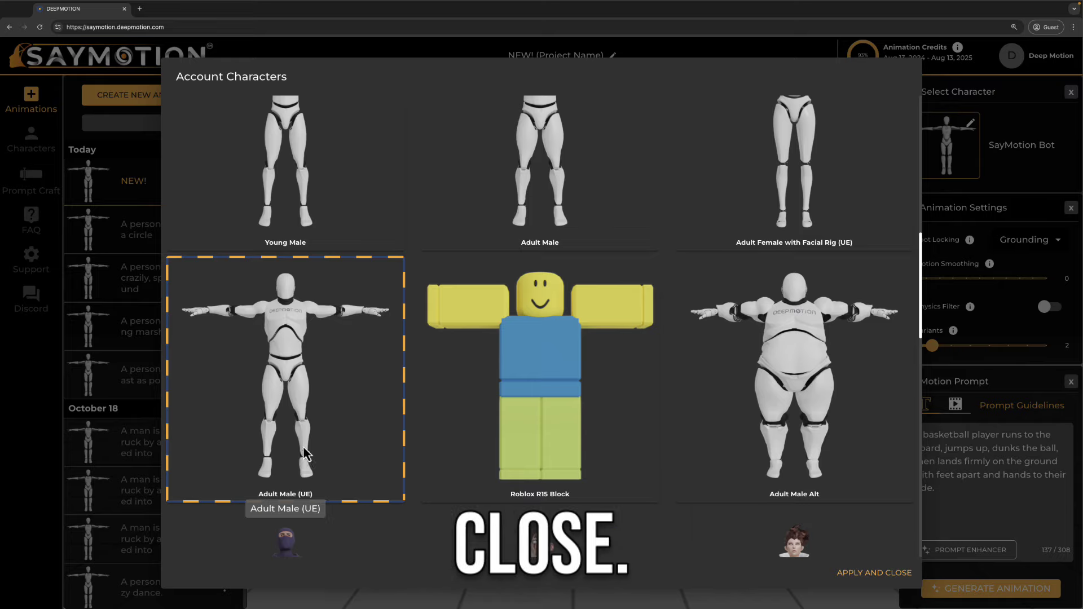
pyautogui.click(900, 573)
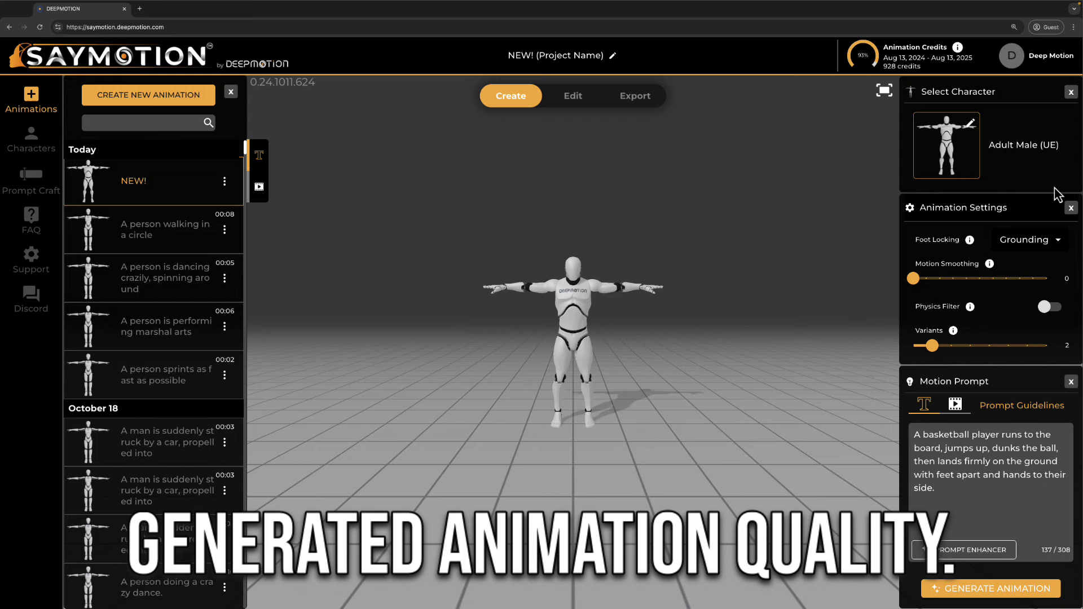
# Set Foot Locking to Auto and Motion Smoothing to 0.1, and enable the Physics Filter
pyautogui.click(1060, 242)
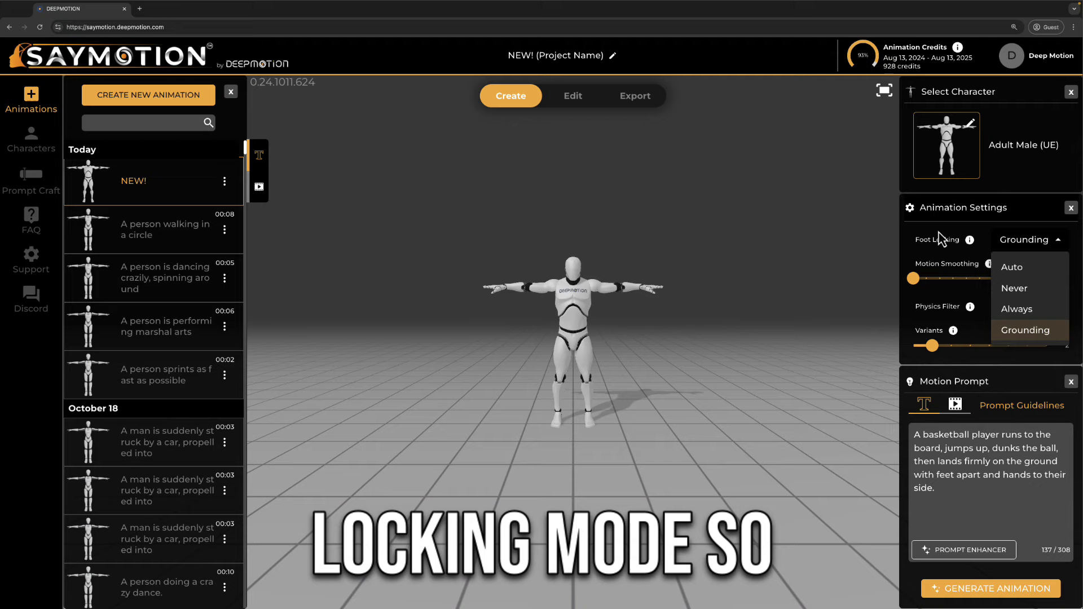
pyautogui.click(1013, 269)
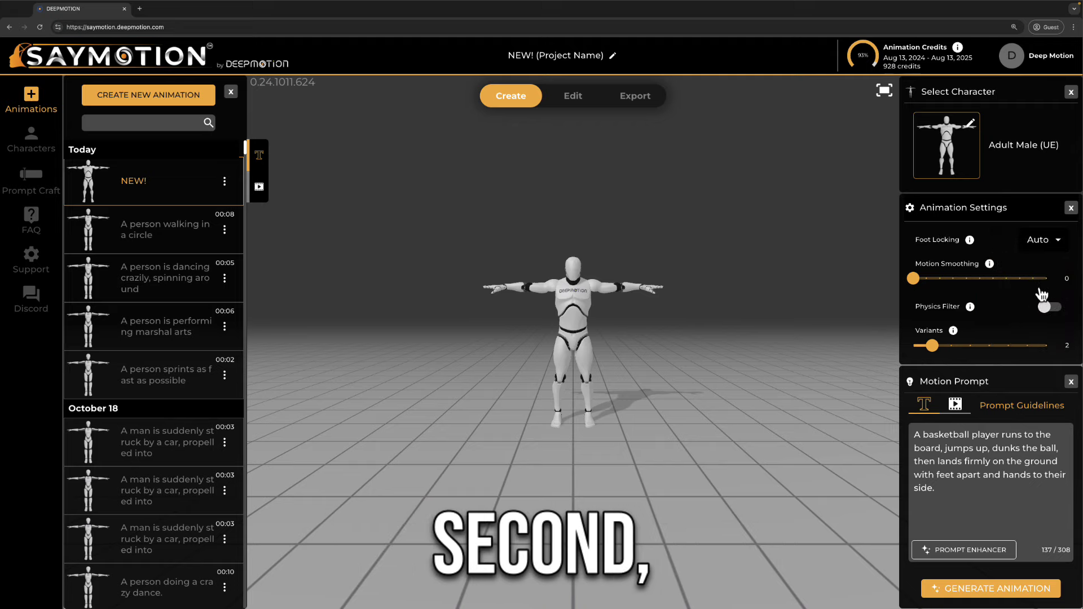
pyautogui.moveTo(922, 288)
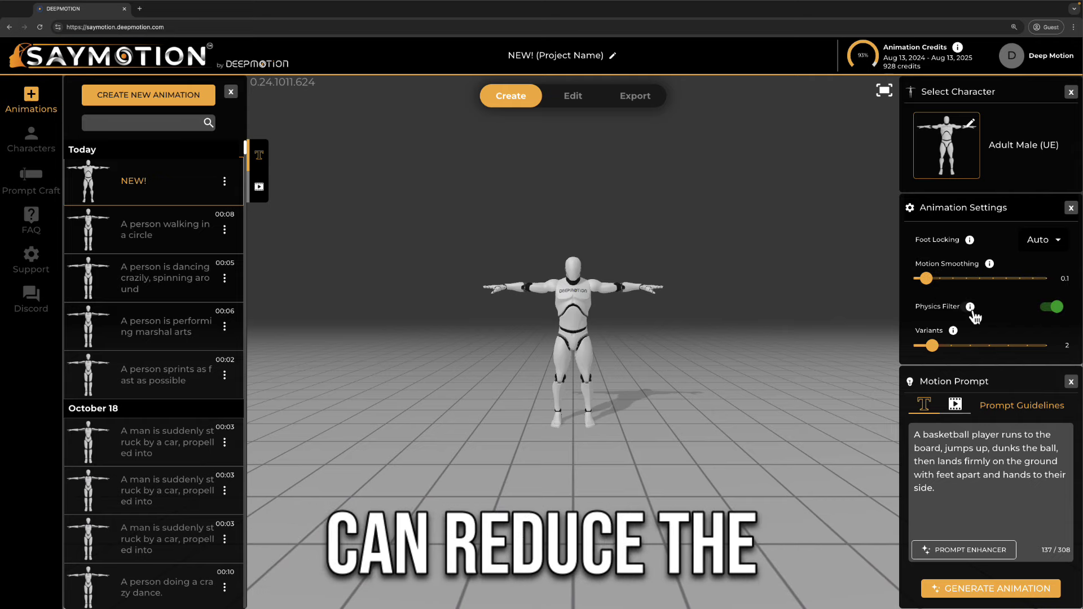
pyautogui.moveTo(972, 308)
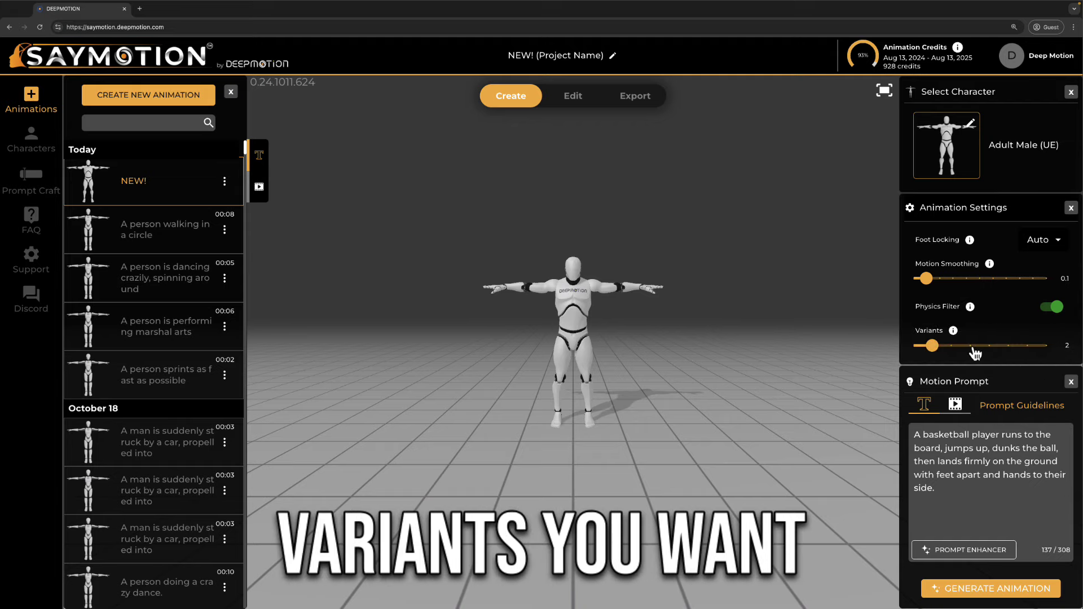
# Set the number of variants to 4 and generate the animation
pyautogui.moveTo(935, 346)
pyautogui.moveTo(935, 347)
pyautogui.mouseDown()
pyautogui.moveTo(1027, 347)
pyautogui.moveTo(927, 353)
pyautogui.moveTo(967, 355)
pyautogui.mouseUp()
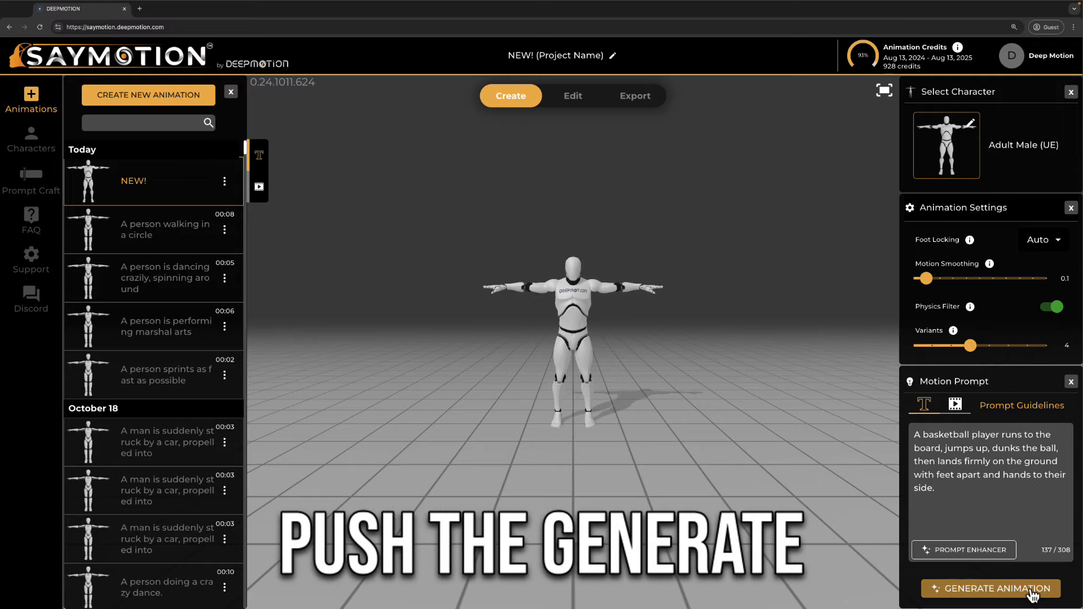
pyautogui.click(1032, 592)
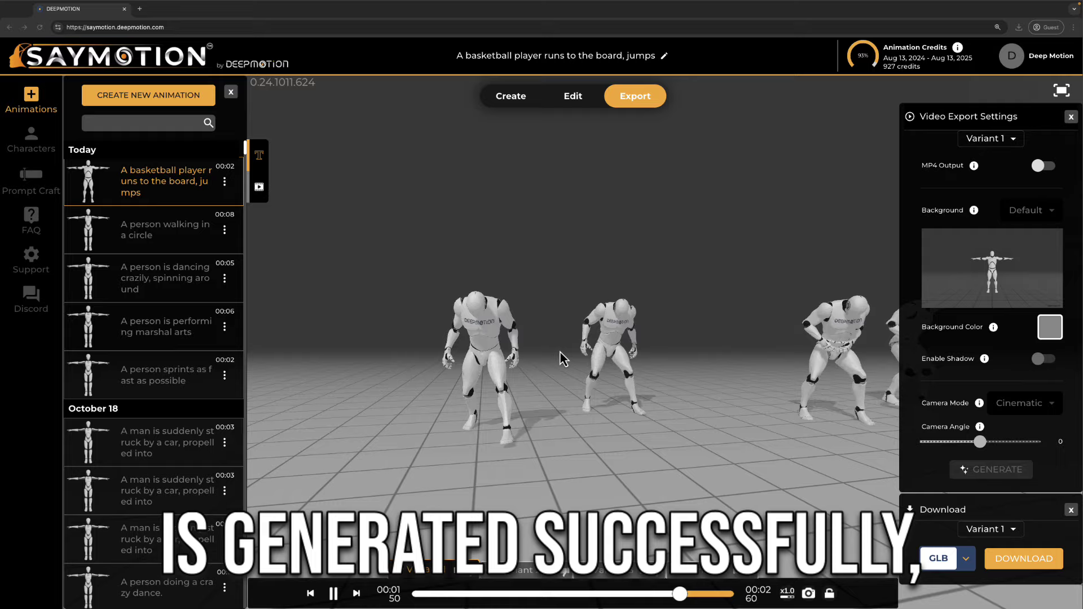
# Download Variant 1 of the generated basketball animation in FBX format, saving it under the name dunking
pyautogui.click(512, 97)
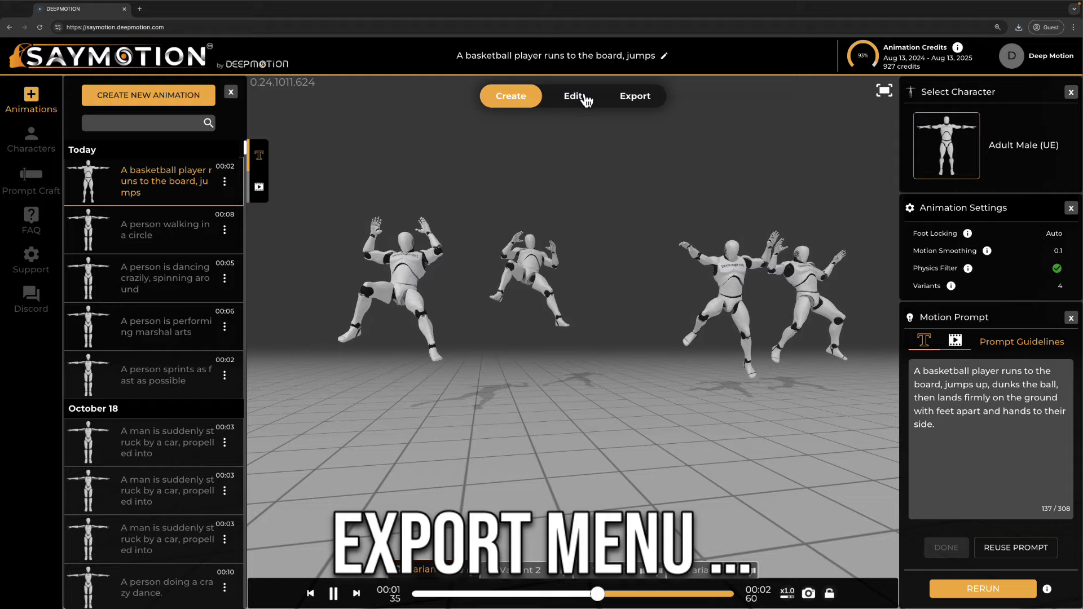
pyautogui.click(645, 100)
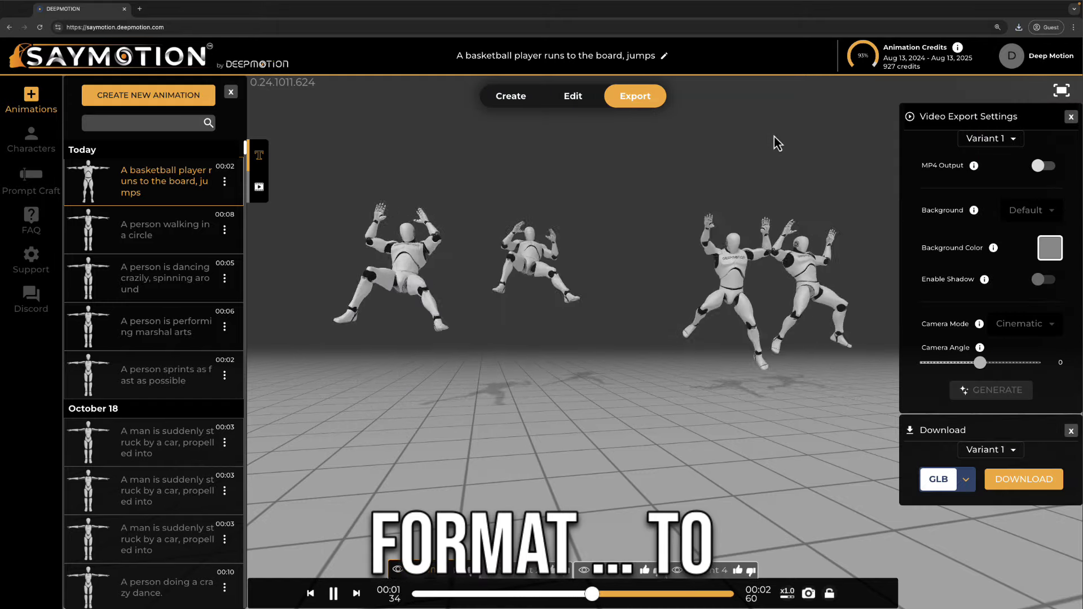
pyautogui.click(967, 559)
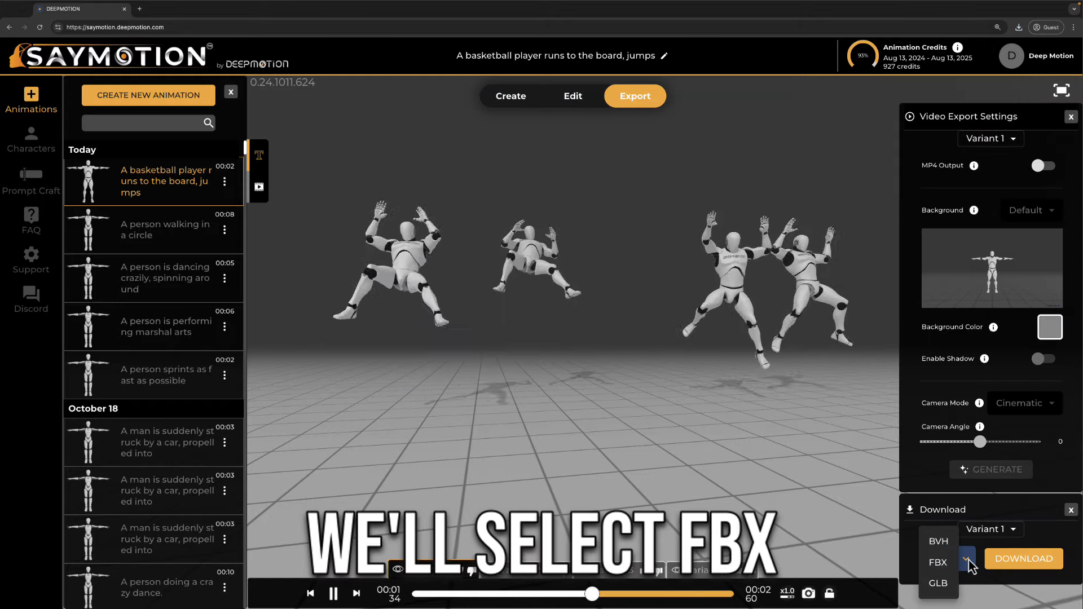
pyautogui.click(937, 563)
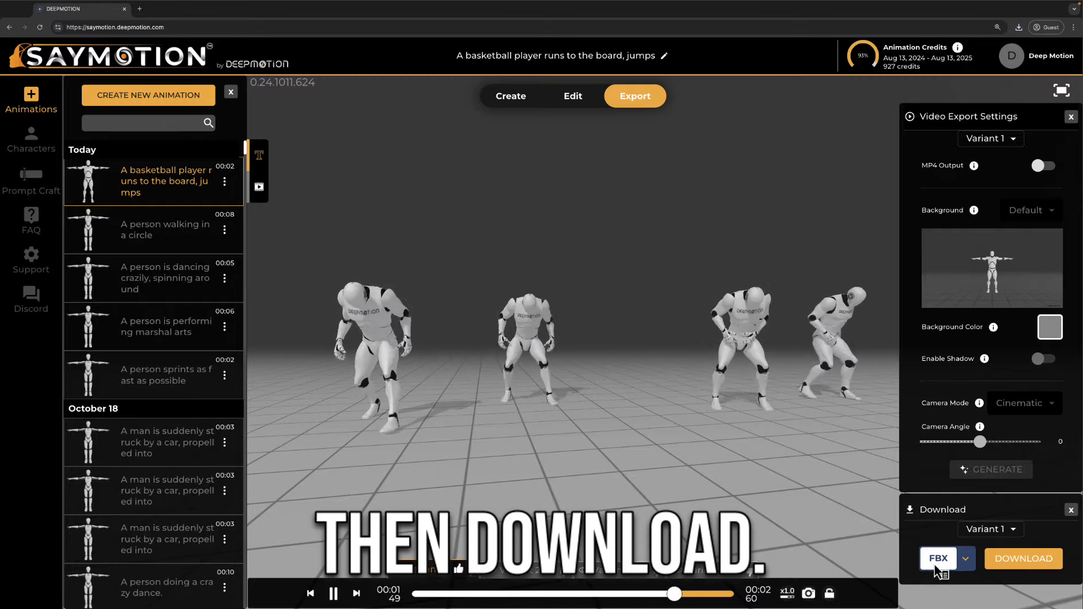
pyautogui.click(1036, 570)
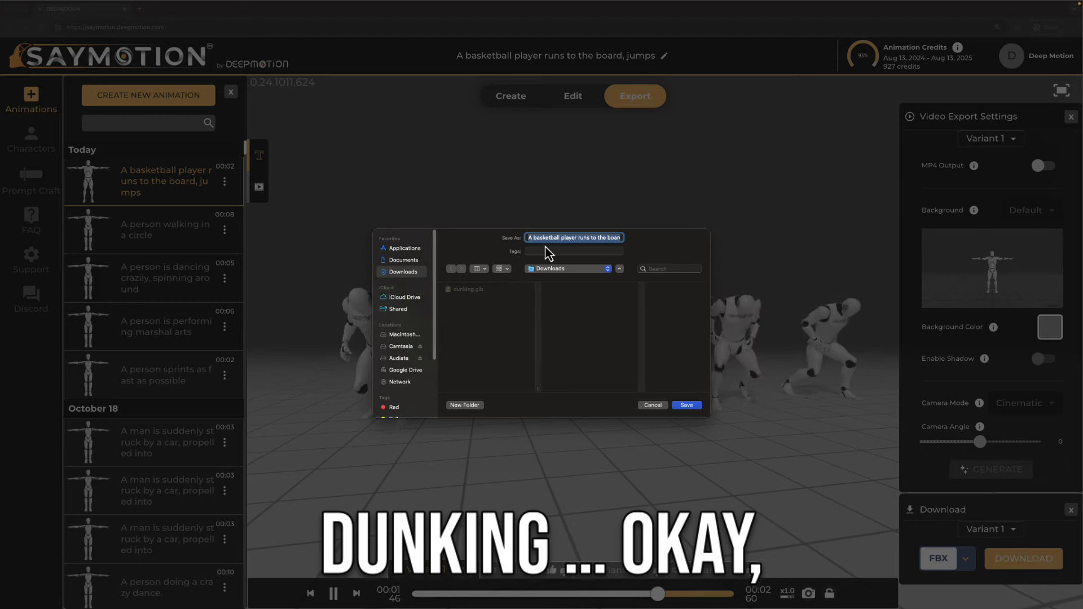
pyautogui.write('dunking')
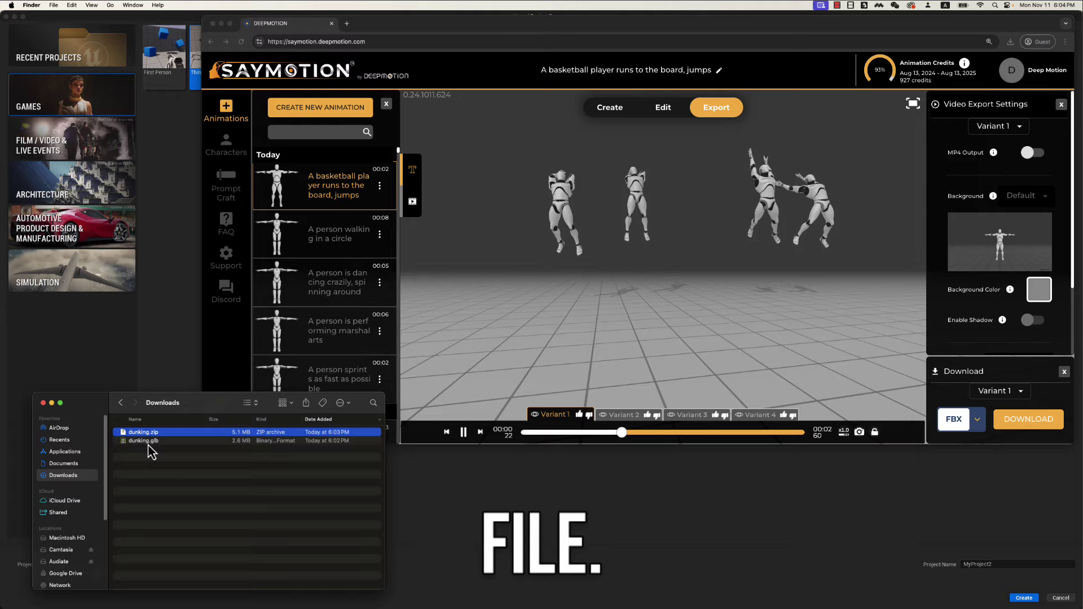
# Extract dunking.zip in the Downloads folder and expand the extracted folder, widening the name column to read its files
pyautogui.doubleClick(144, 432)
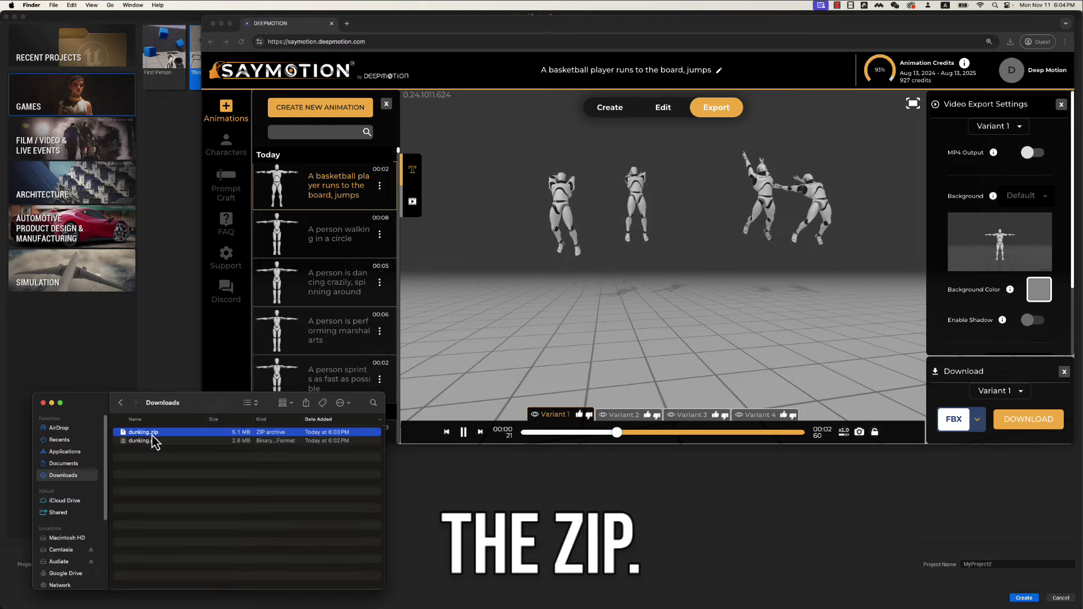
pyautogui.click(117, 432)
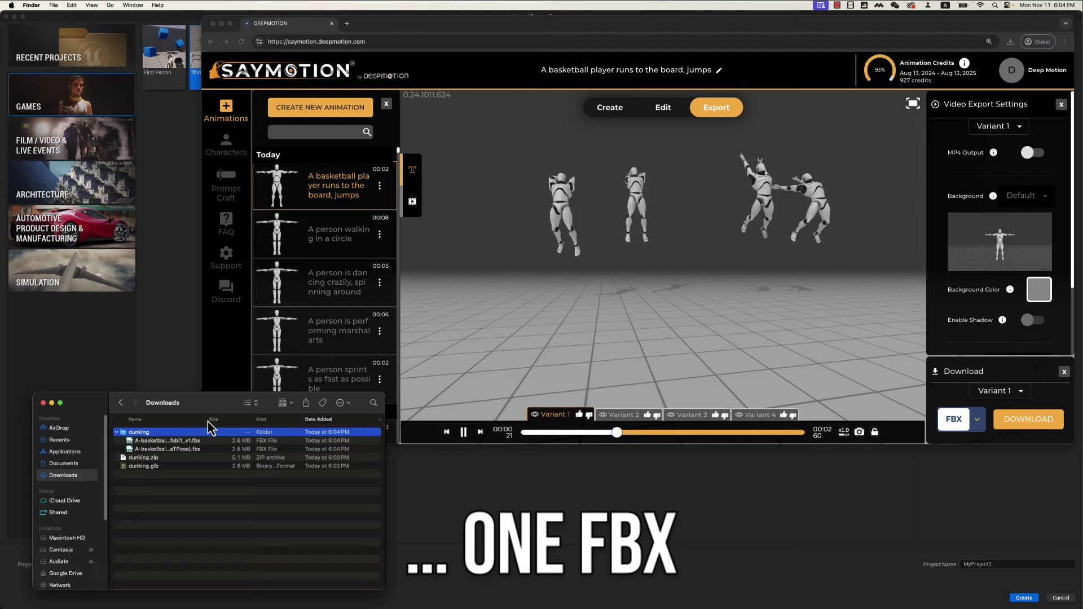
pyautogui.moveTo(213, 420); pyautogui.dragTo(299, 422)
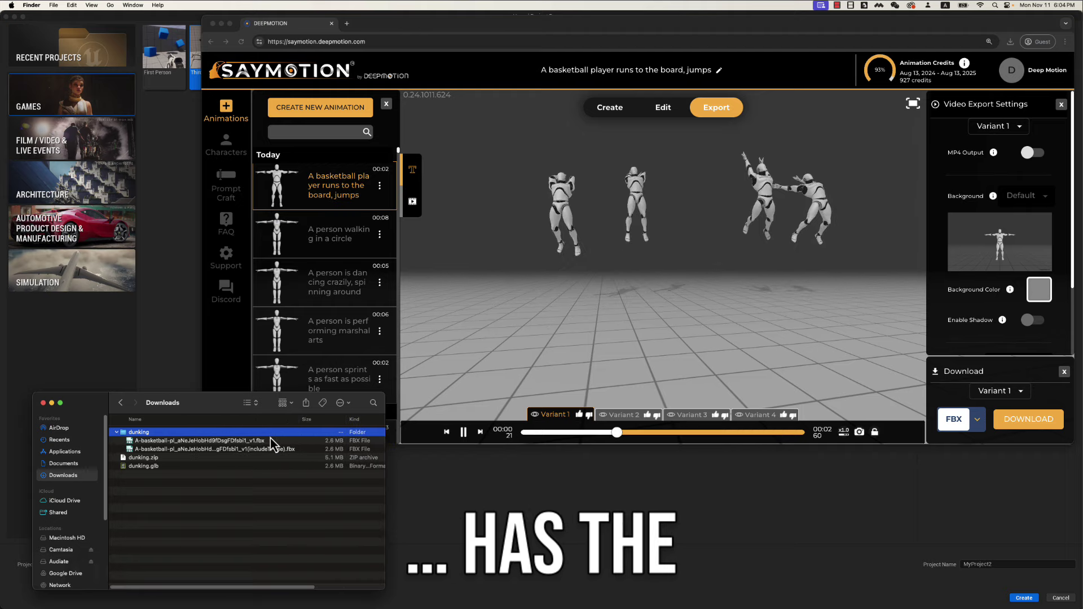
# Rename the FBX file without the T-pose in the extracted folder as dunking.fbx
pyautogui.click(253, 450)
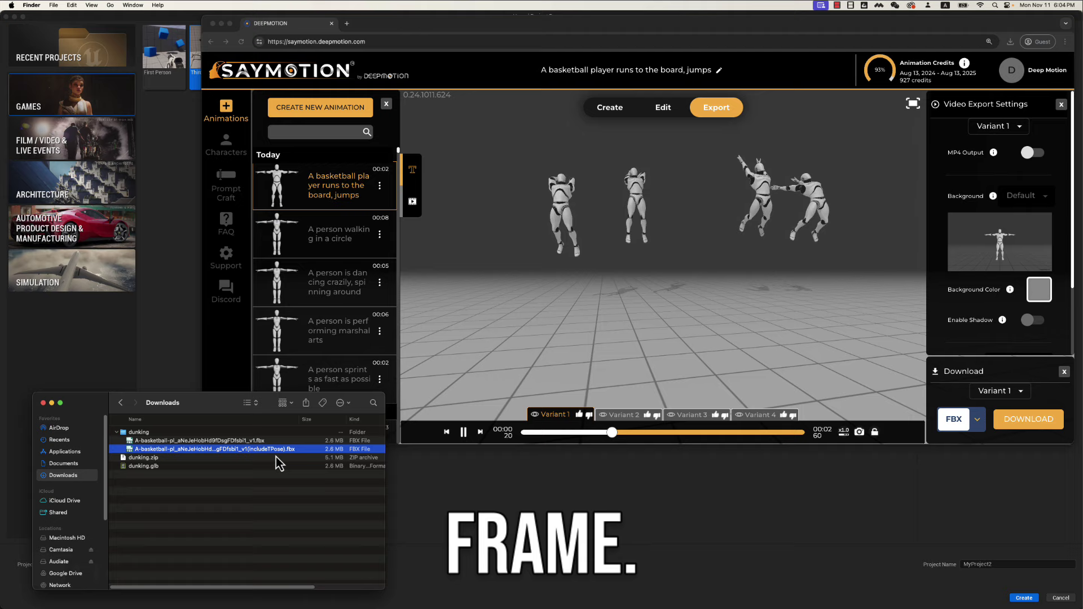
pyautogui.click(255, 442)
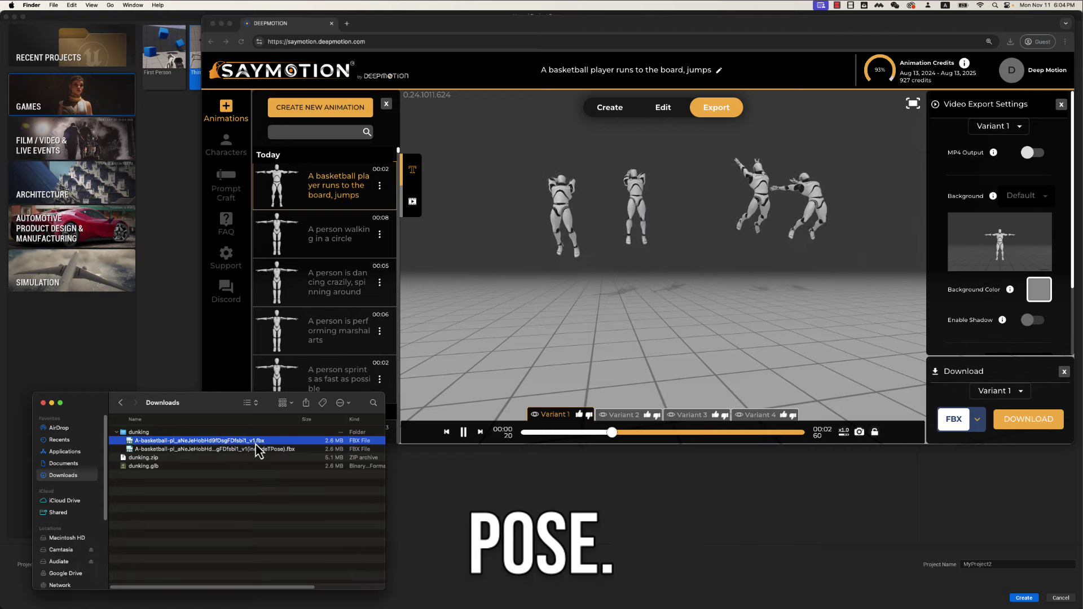
pyautogui.press('Return')
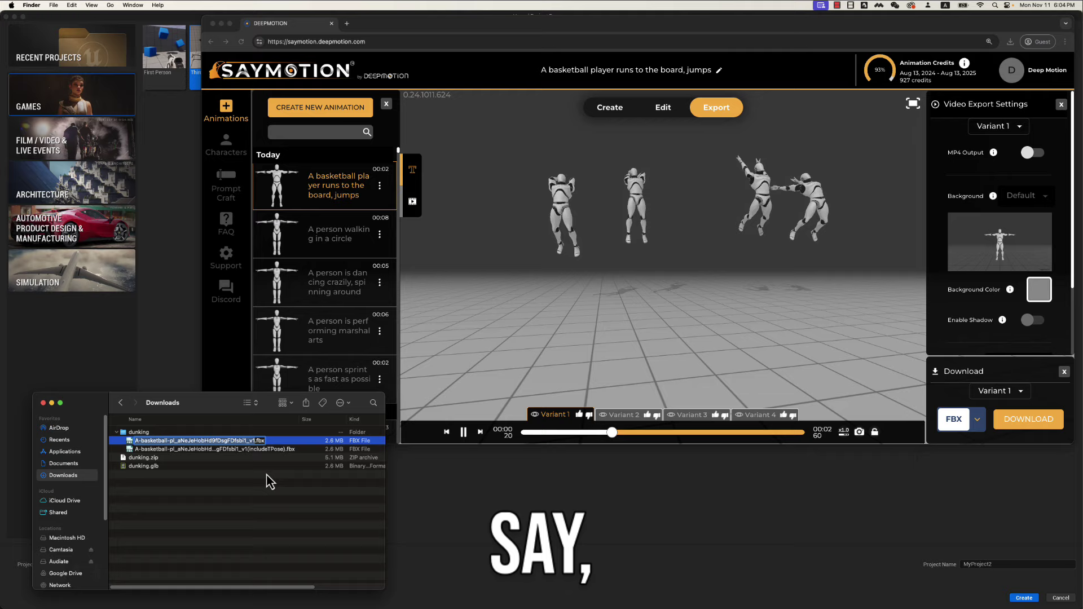
pyautogui.write('dunking')
pyautogui.press('Return')
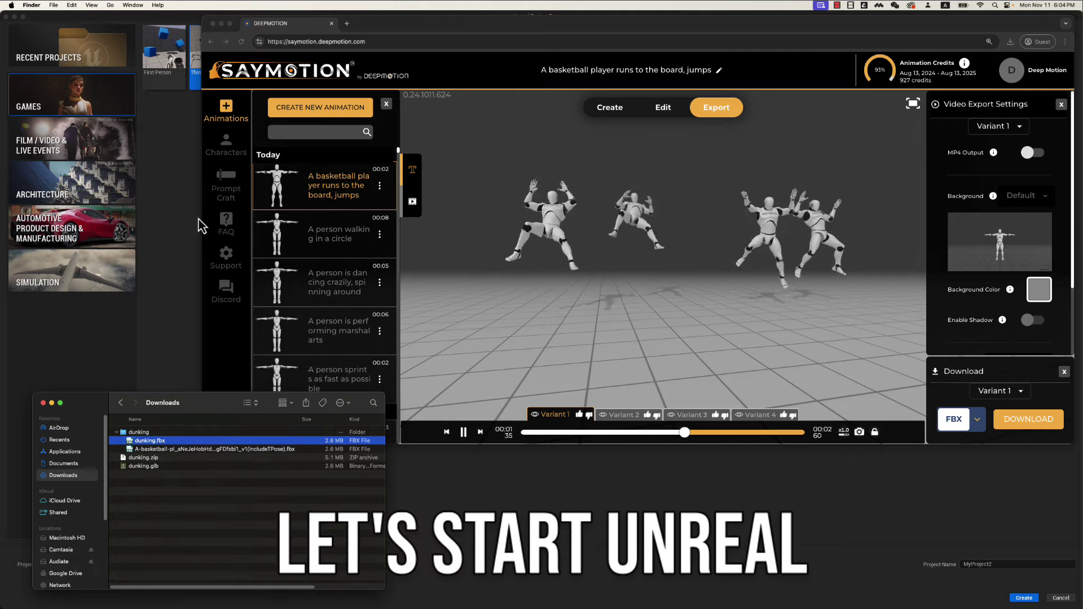
# In the Unreal Project Browser, create a project named SayMotion_Import from the Third Person template
pyautogui.click(180, 218)
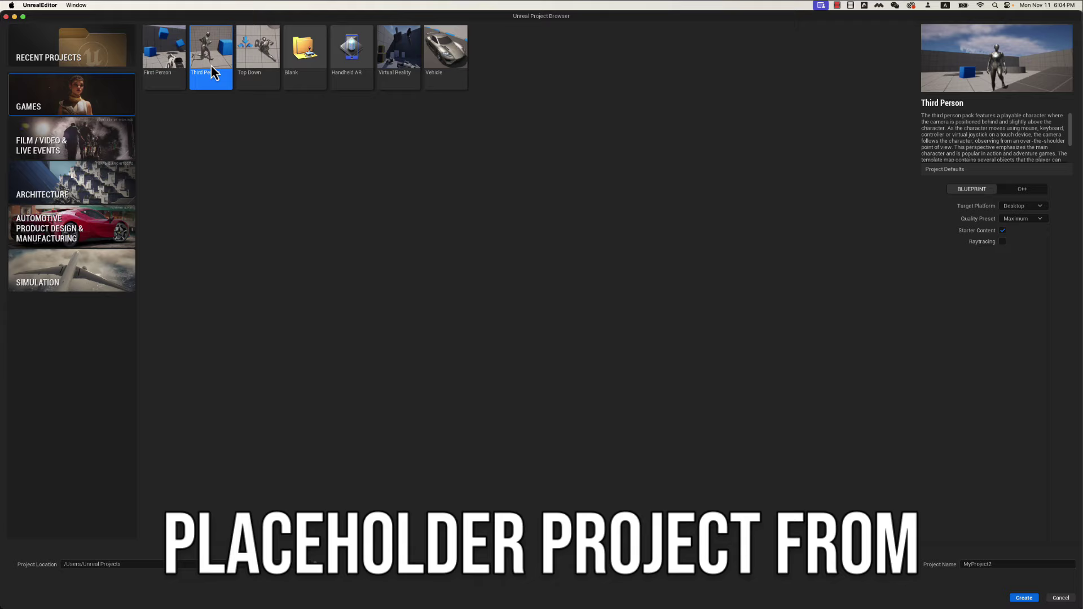
pyautogui.click(993, 566)
pyautogui.write('Sa')
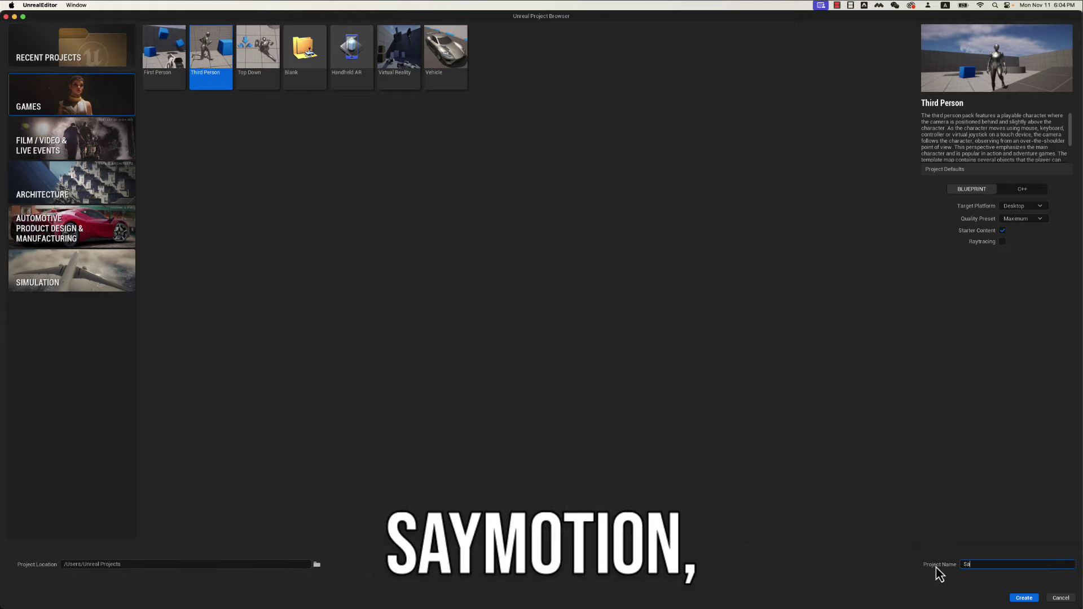
pyautogui.write('yMotion_Import')
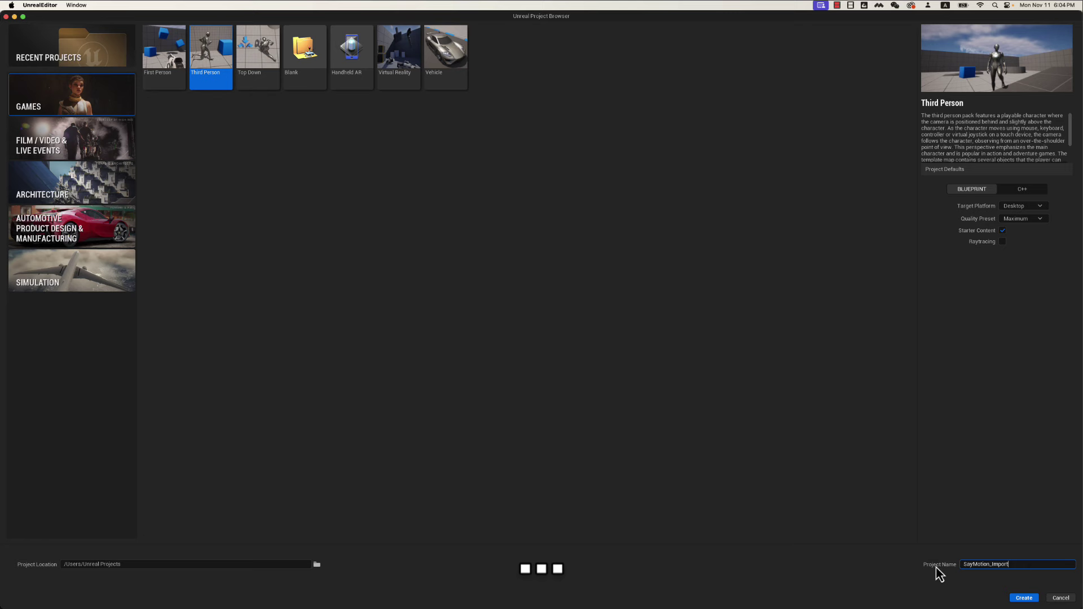
pyautogui.click(1025, 598)
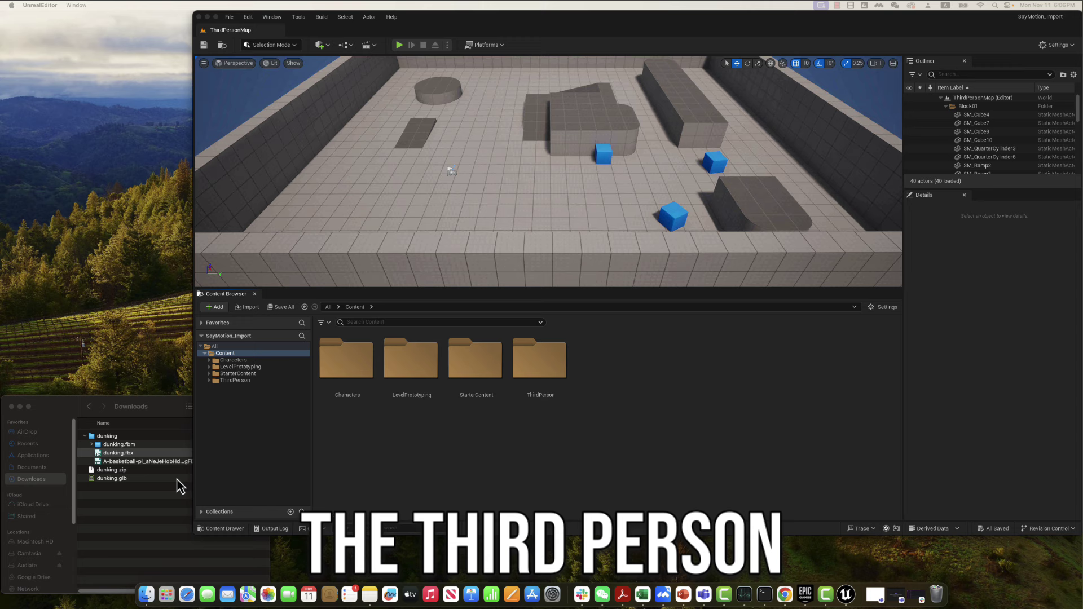
# Import dunking.fbx from the Downloads folder into the project's Content folder, with Import Animations and Snap to Closest Frame Boundary enabled
pyautogui.click(120, 406)
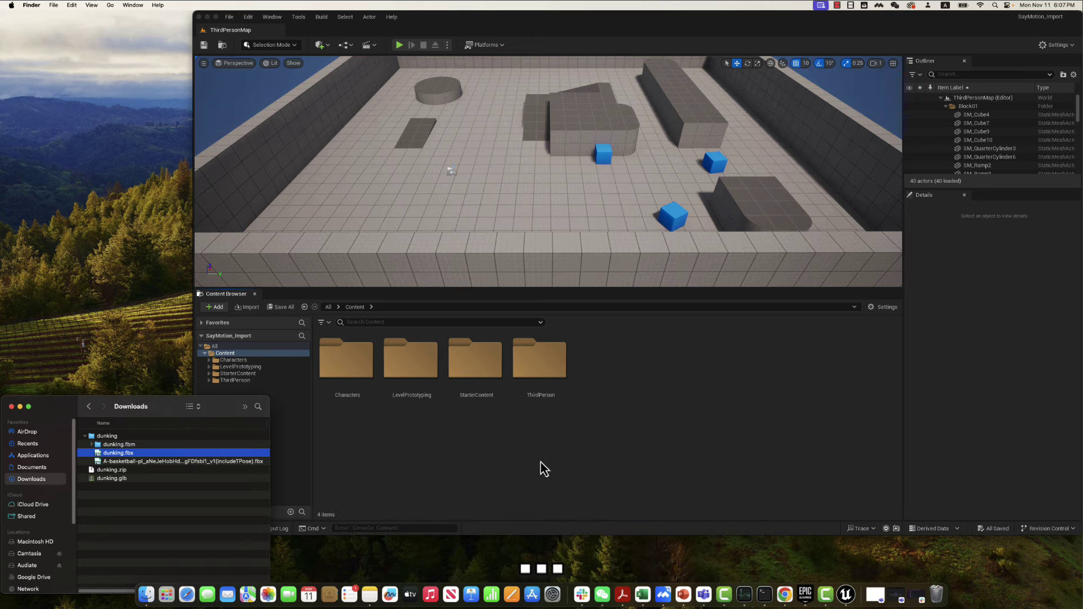
pyautogui.click(487, 433)
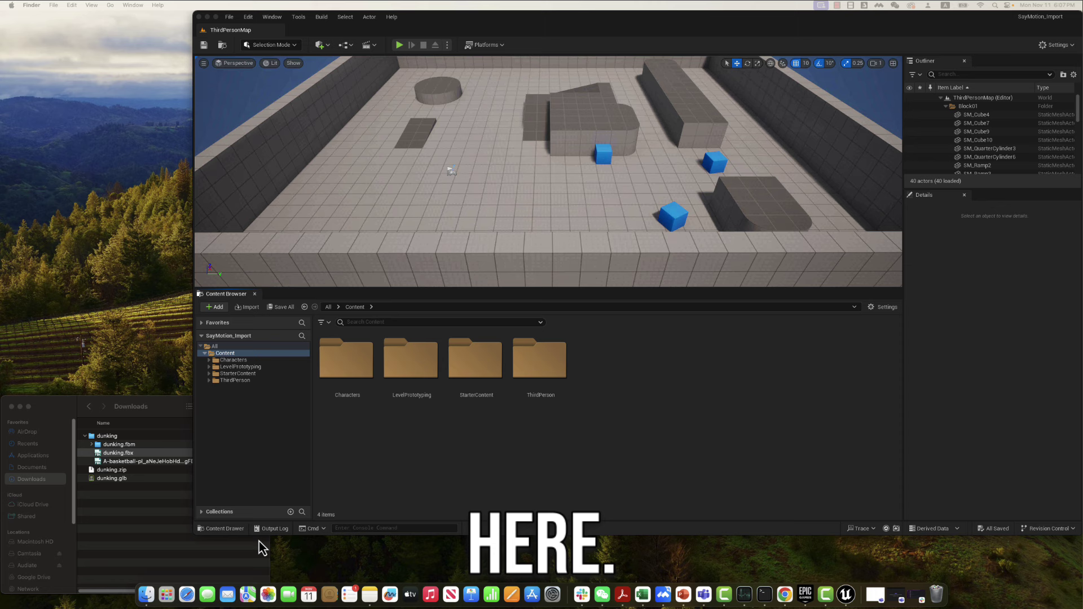
pyautogui.click(122, 453)
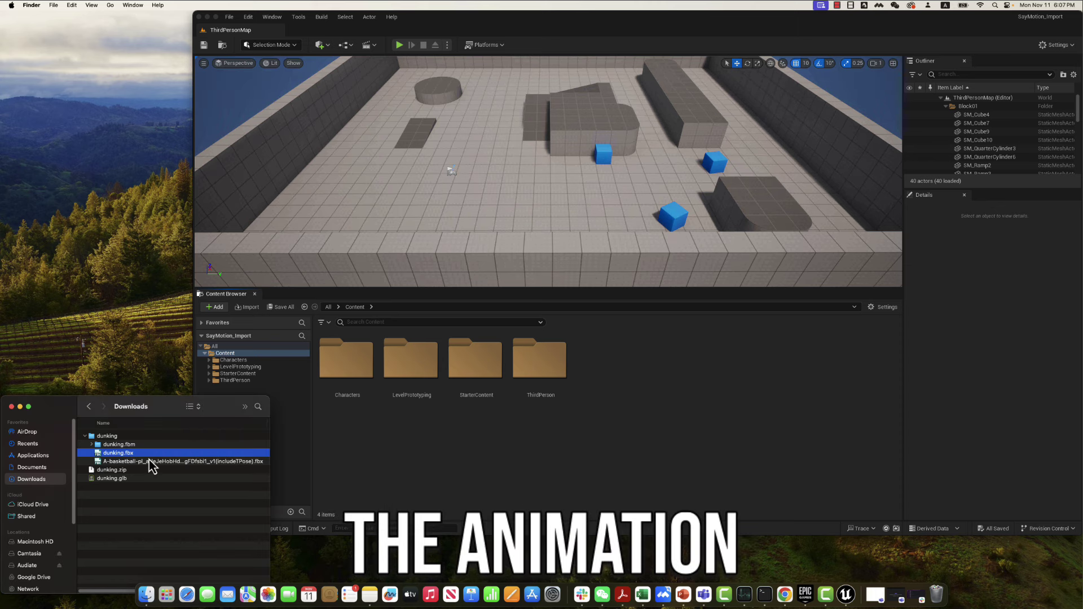
pyautogui.moveTo(196, 407); pyautogui.dragTo(466, 449)
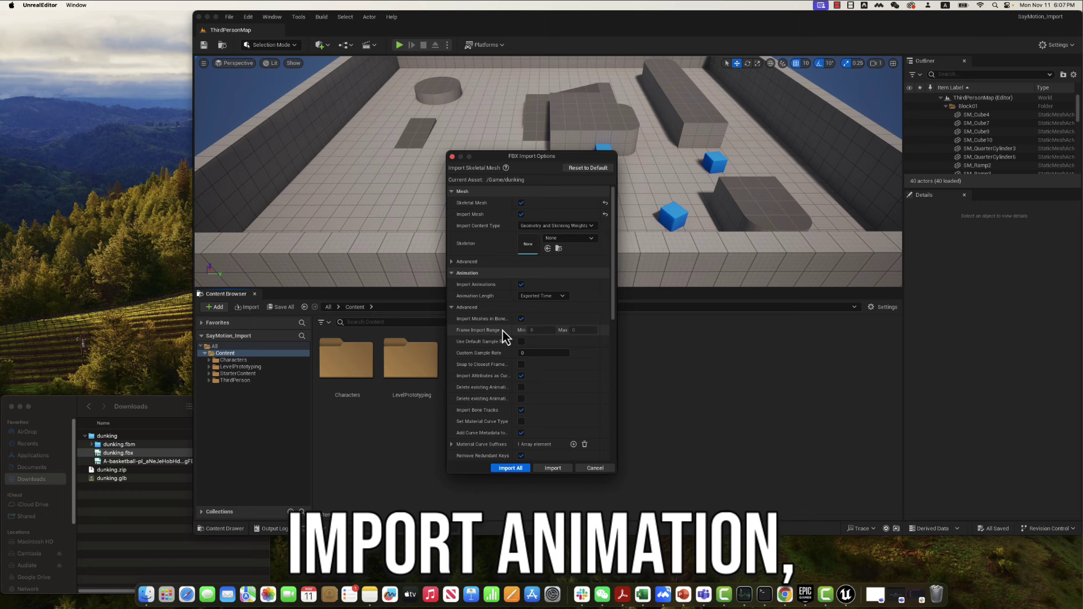
pyautogui.moveTo(515, 362); pyautogui.dragTo(540, 362)
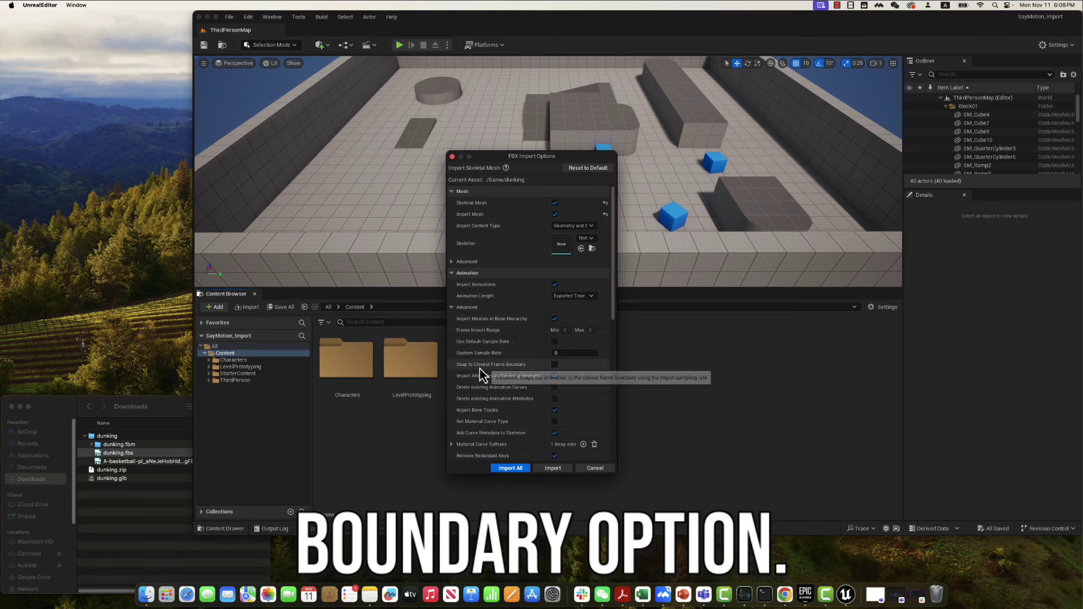
pyautogui.click(554, 365)
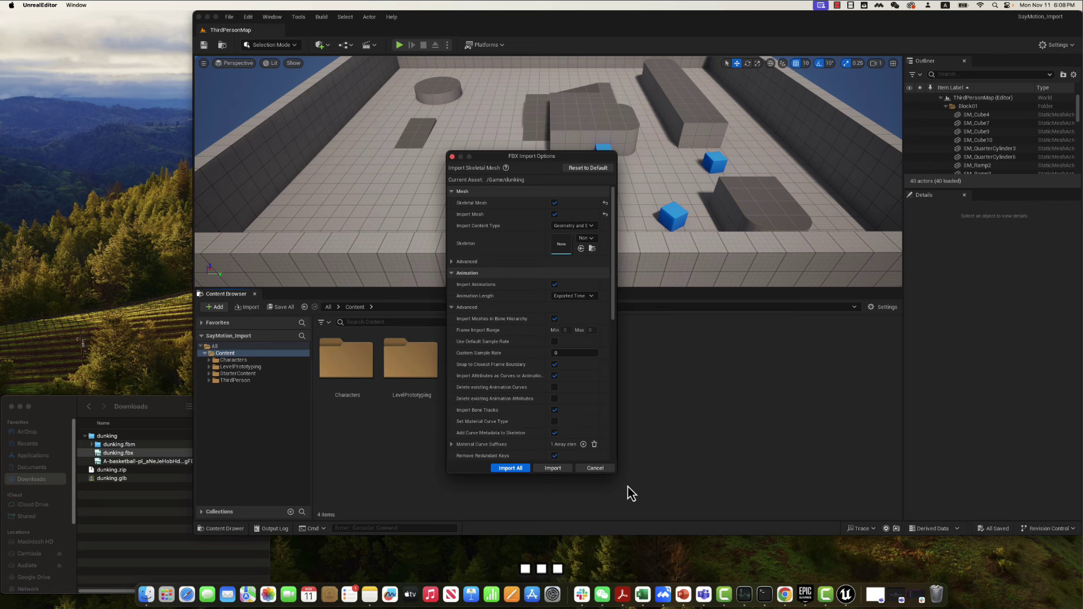
pyautogui.click(516, 470)
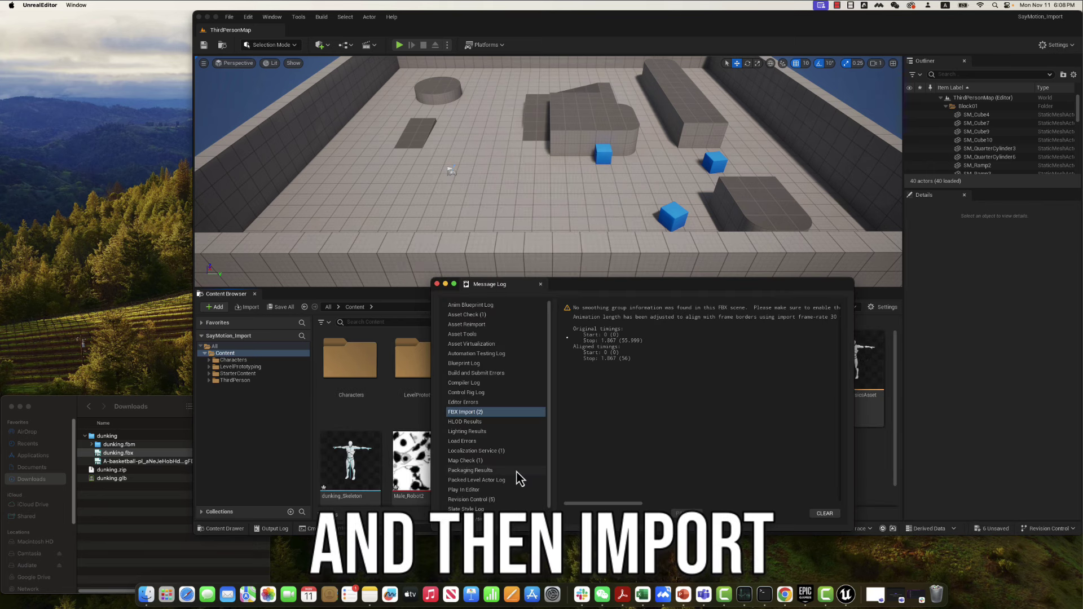
pyautogui.click(436, 283)
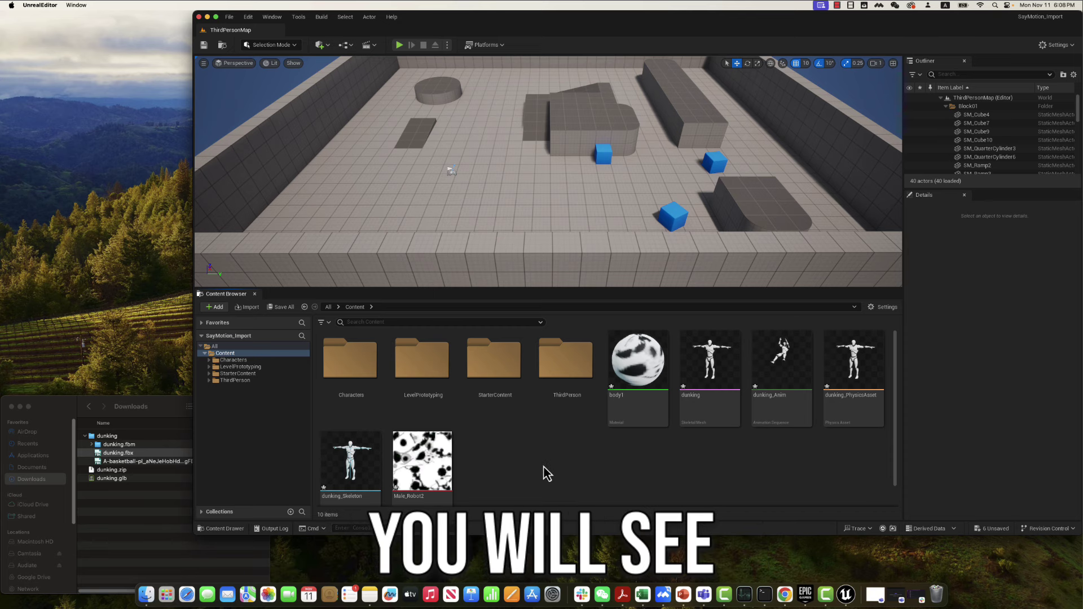
# Open the imported dunking_Anim sequence to preview its motion, and close its editor
pyautogui.click(785, 373)
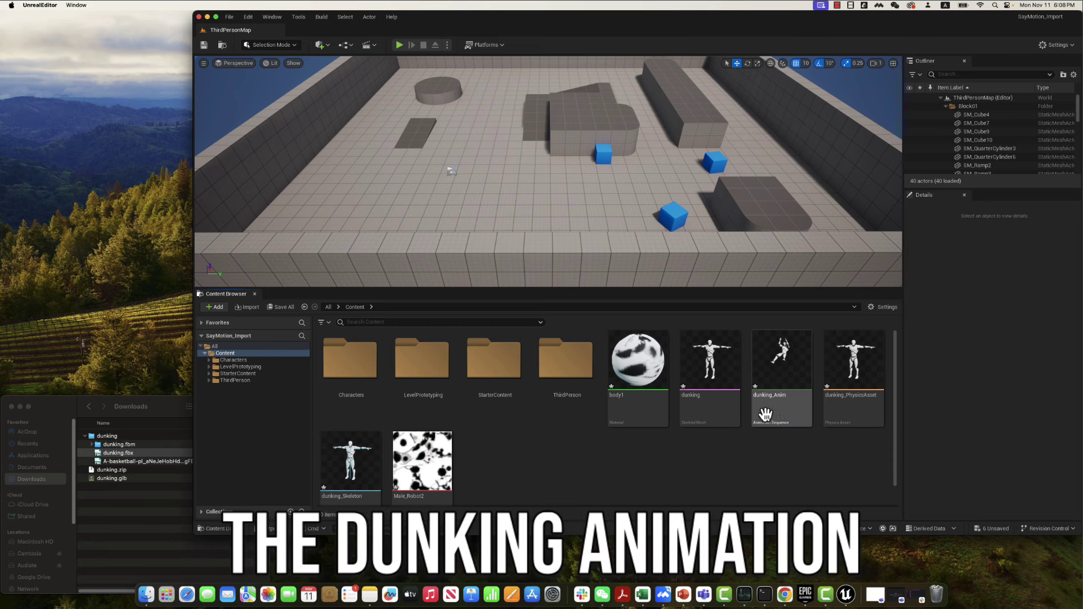
pyautogui.doubleClick(784, 372)
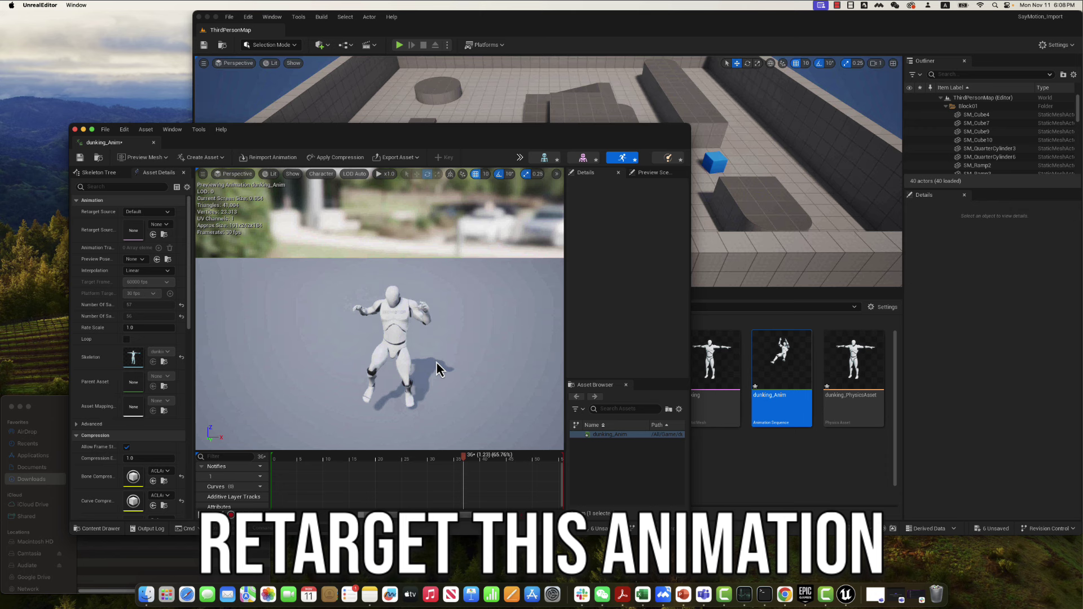
pyautogui.click(75, 130)
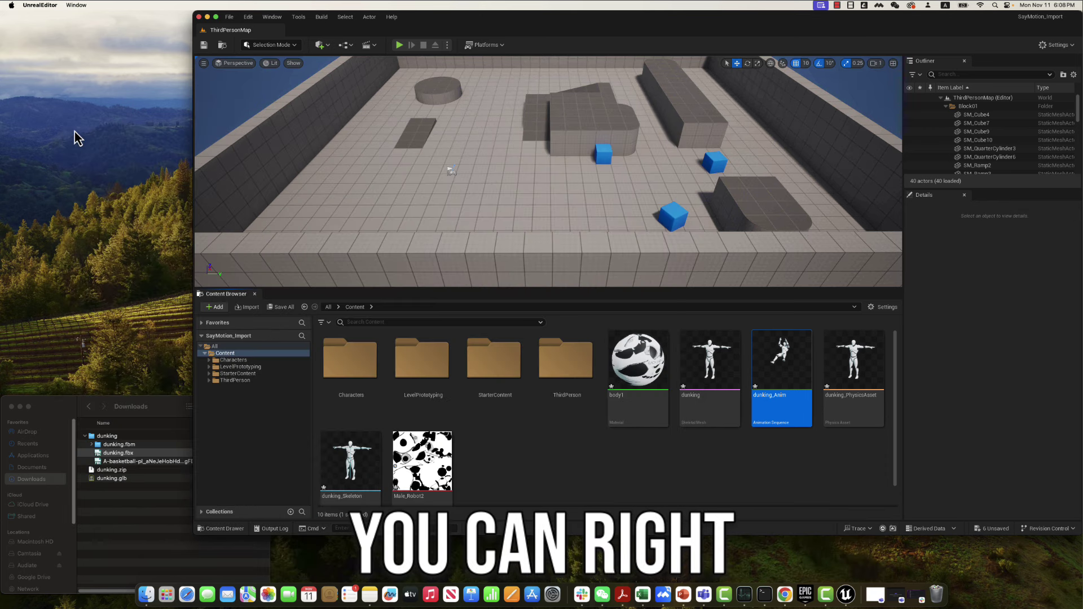
# Start retargeting dunking_Anim with SK_Mannequin as the target skeletal mesh, keeping Auto Generate Retargeter enabled
pyautogui.rightClick(781, 376)
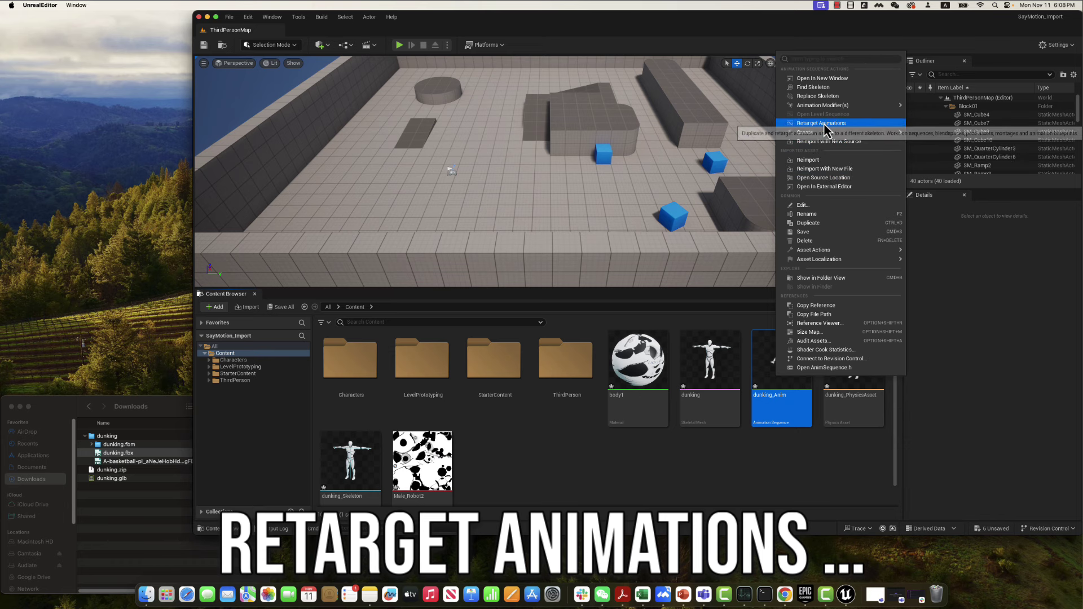
pyautogui.click(821, 123)
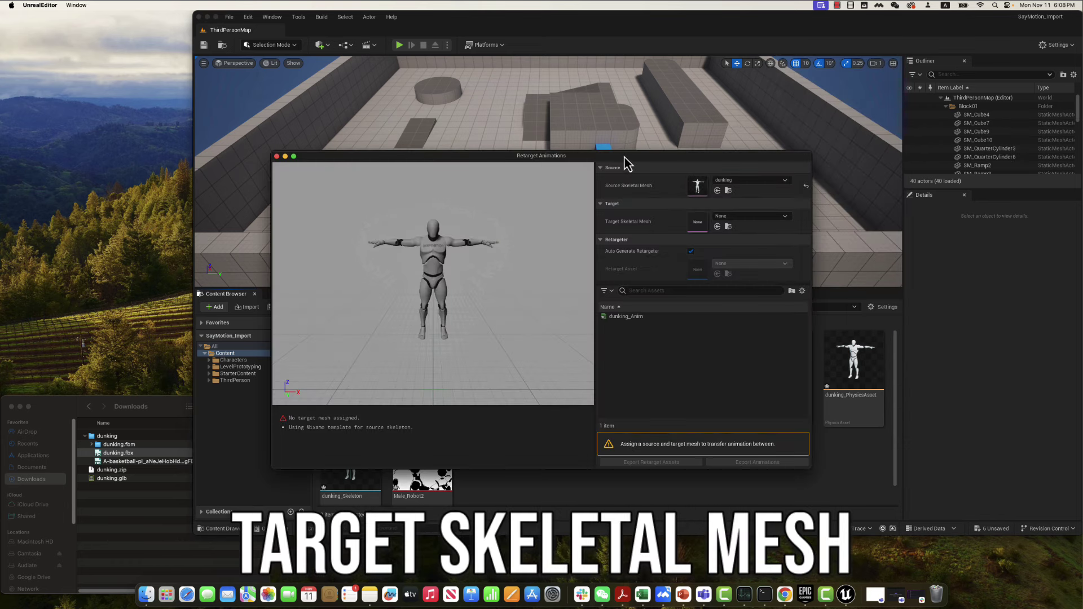
pyautogui.moveTo(624, 159); pyautogui.dragTo(608, 150)
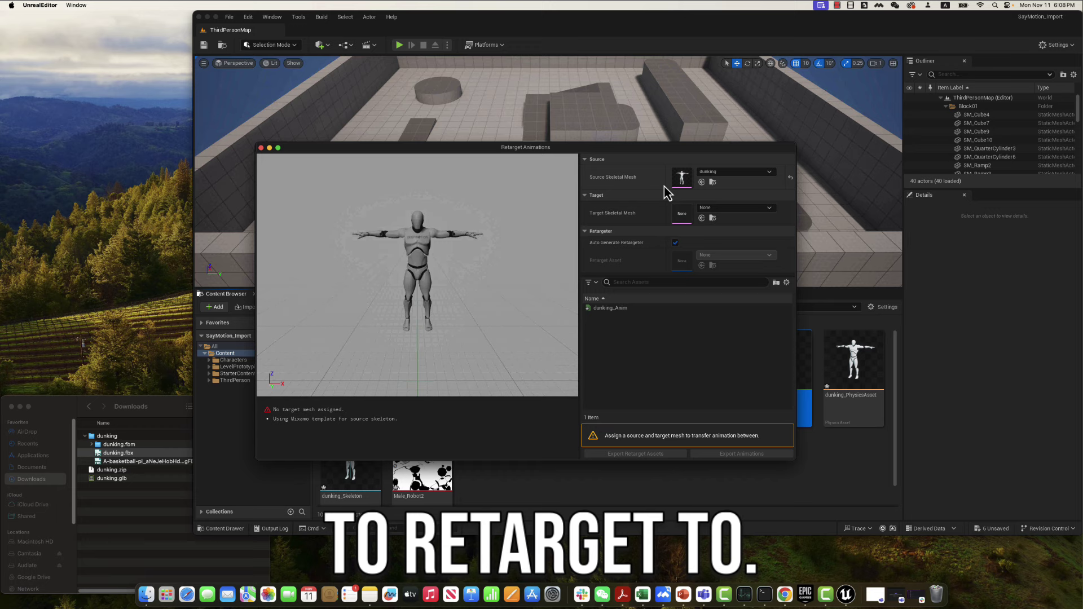
pyautogui.click(753, 207)
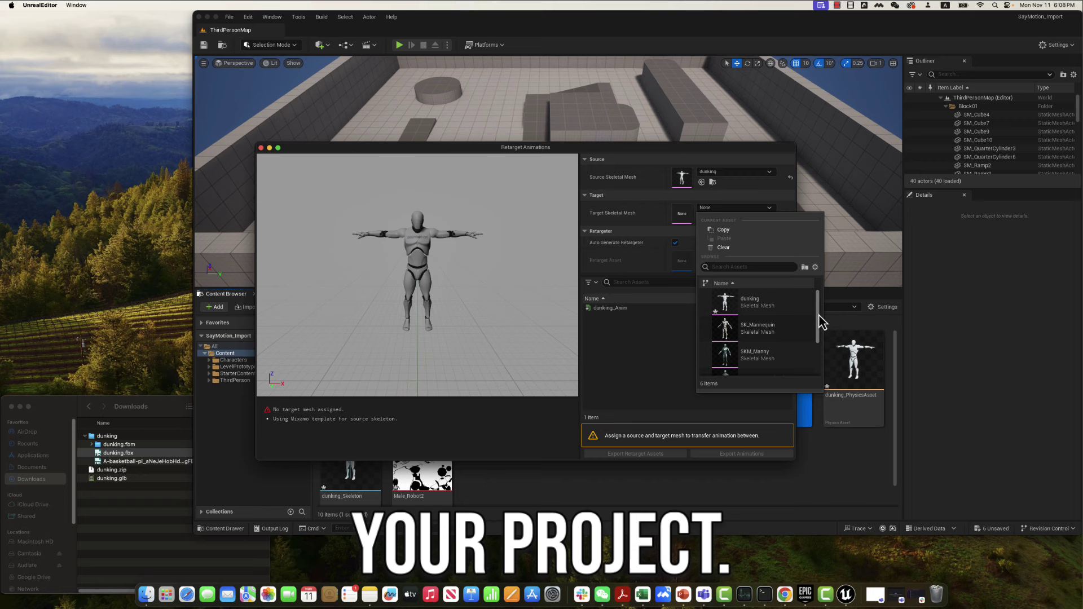
pyautogui.moveTo(821, 321)
pyautogui.mouseDown()
pyautogui.moveTo(810, 387)
pyautogui.moveTo(821, 322)
pyautogui.mouseUp()
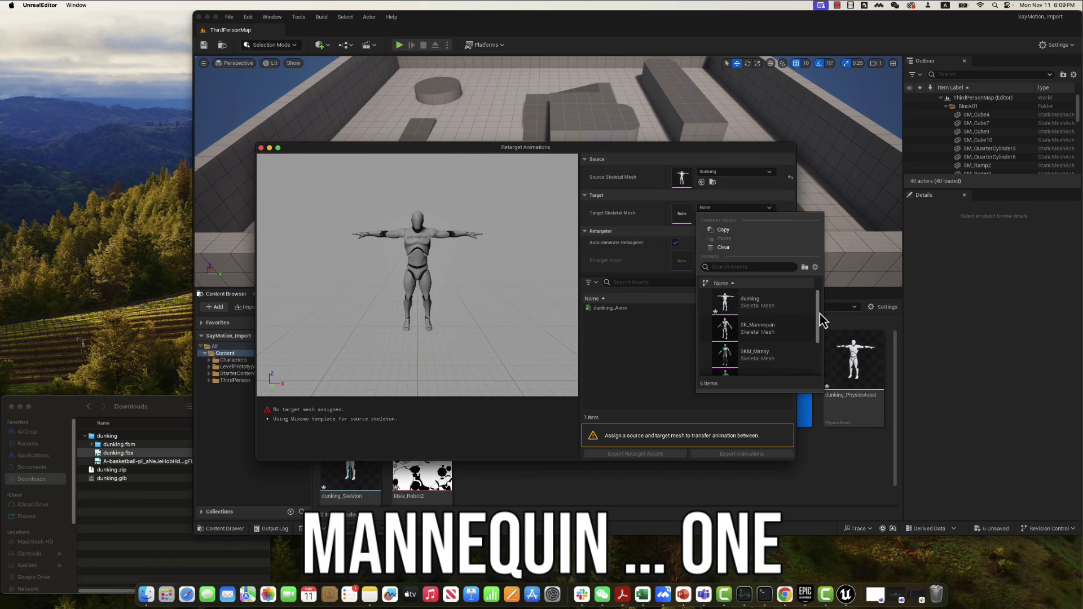
pyautogui.click(757, 328)
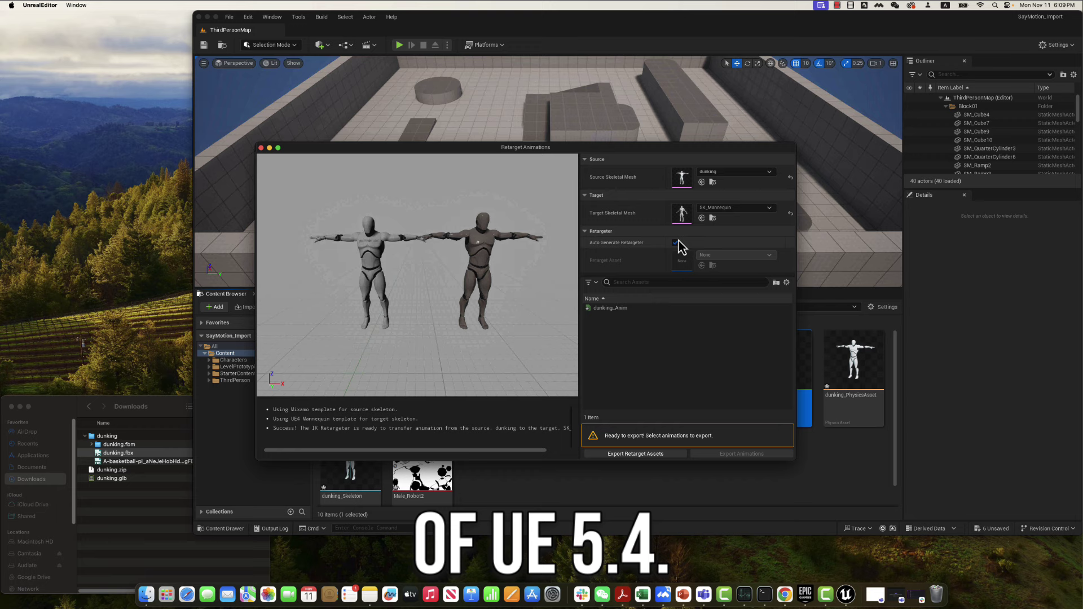
pyautogui.click(675, 243)
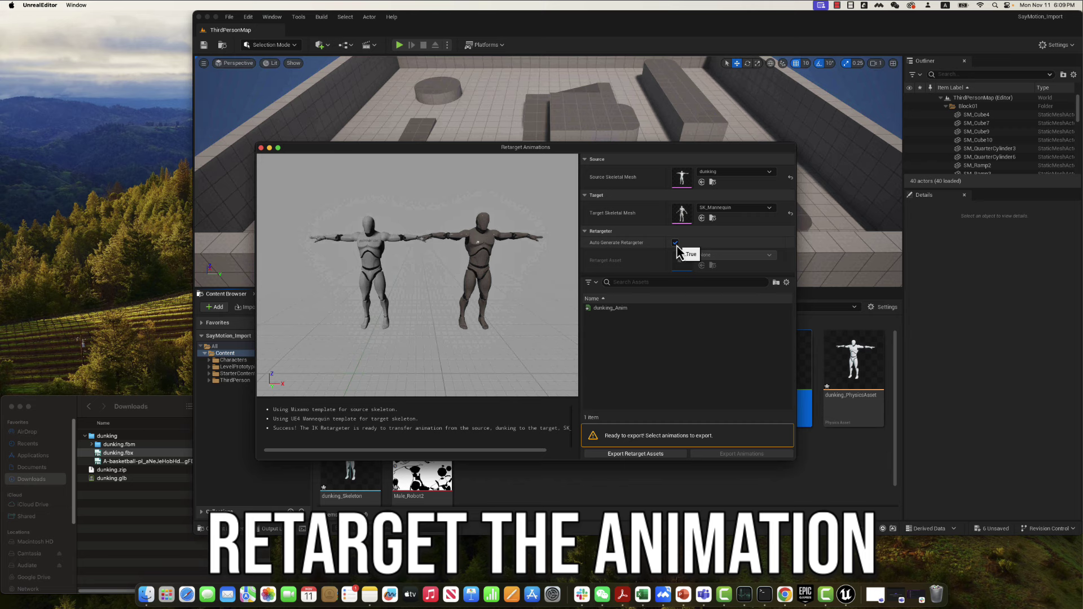
# Preview dunking_Anim on the SK_Mannequin target and export the retargeted animation to the Content folder, closing the retargeting window
pyautogui.click(620, 310)
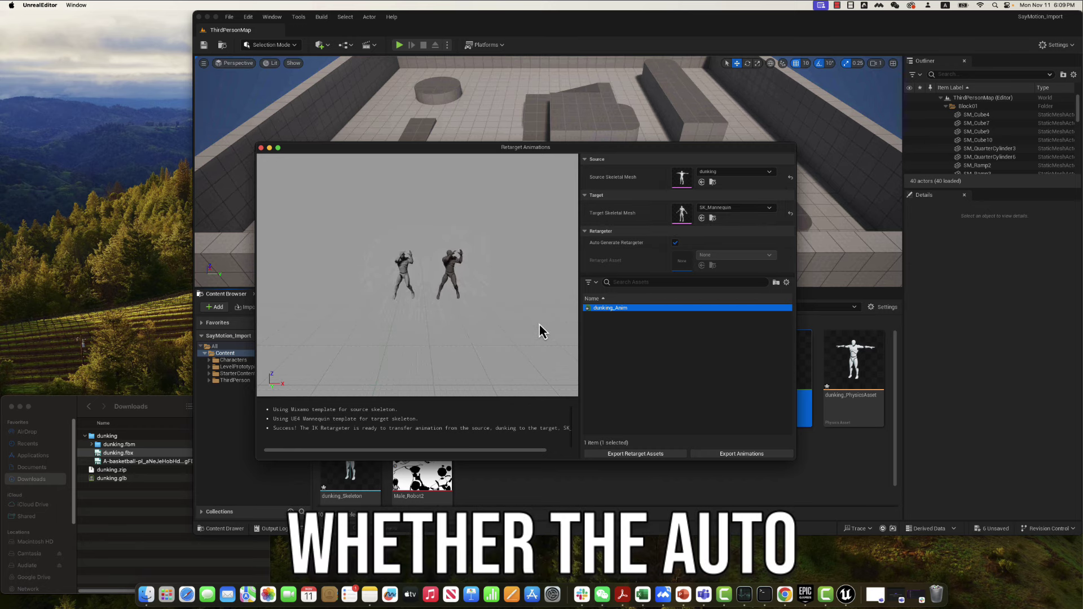
pyautogui.click(736, 454)
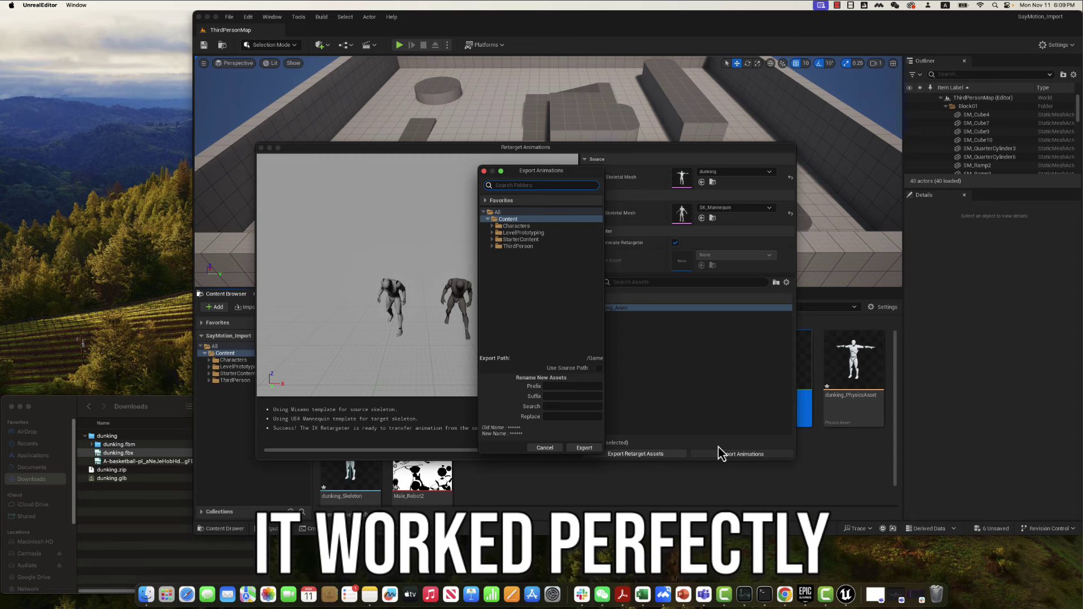
pyautogui.click(590, 449)
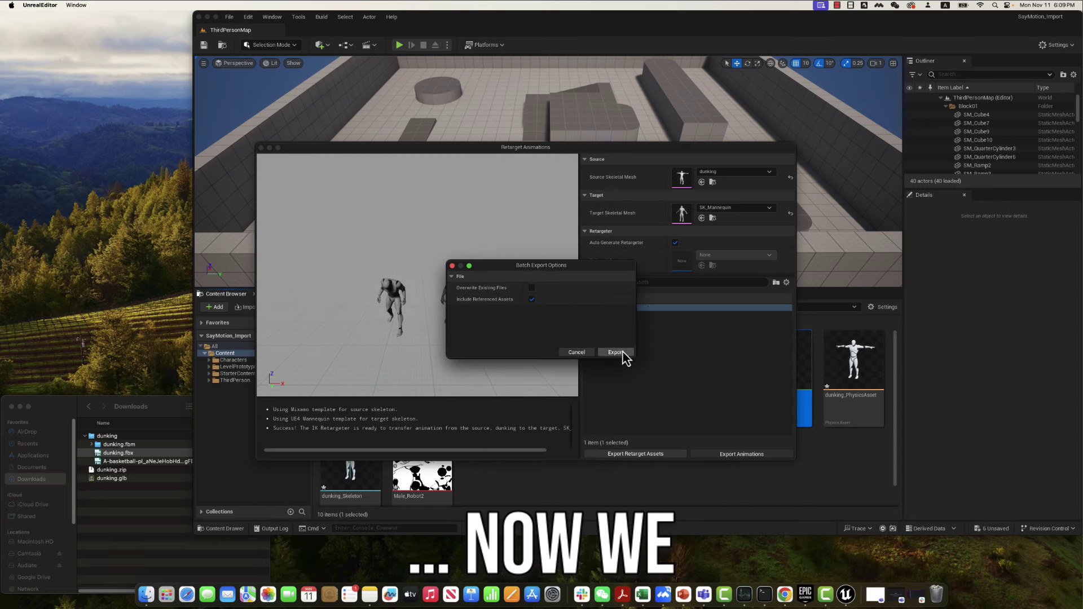
pyautogui.click(616, 353)
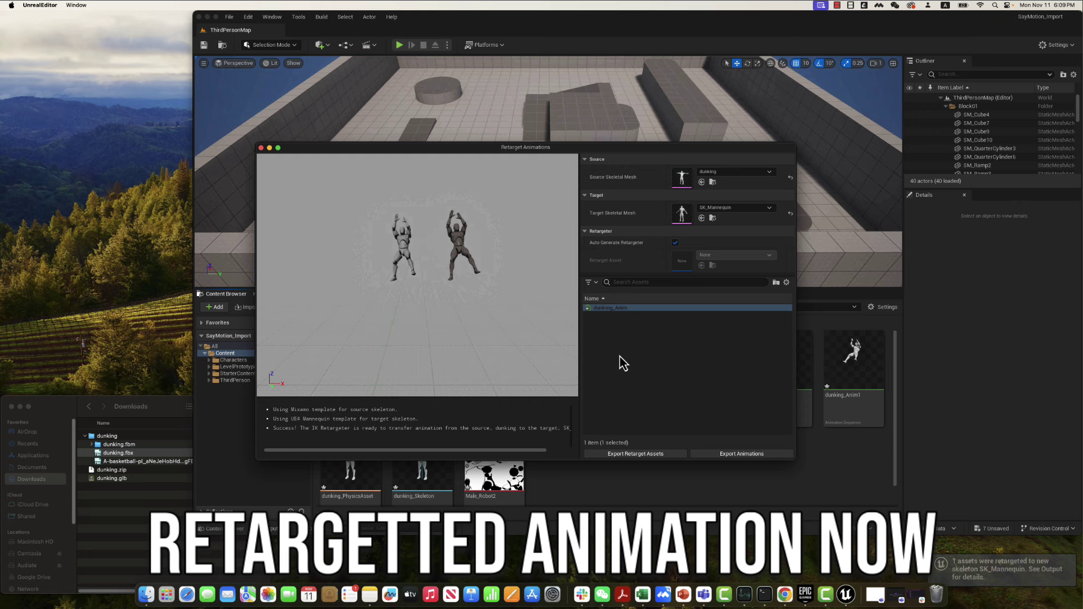
pyautogui.click(261, 147)
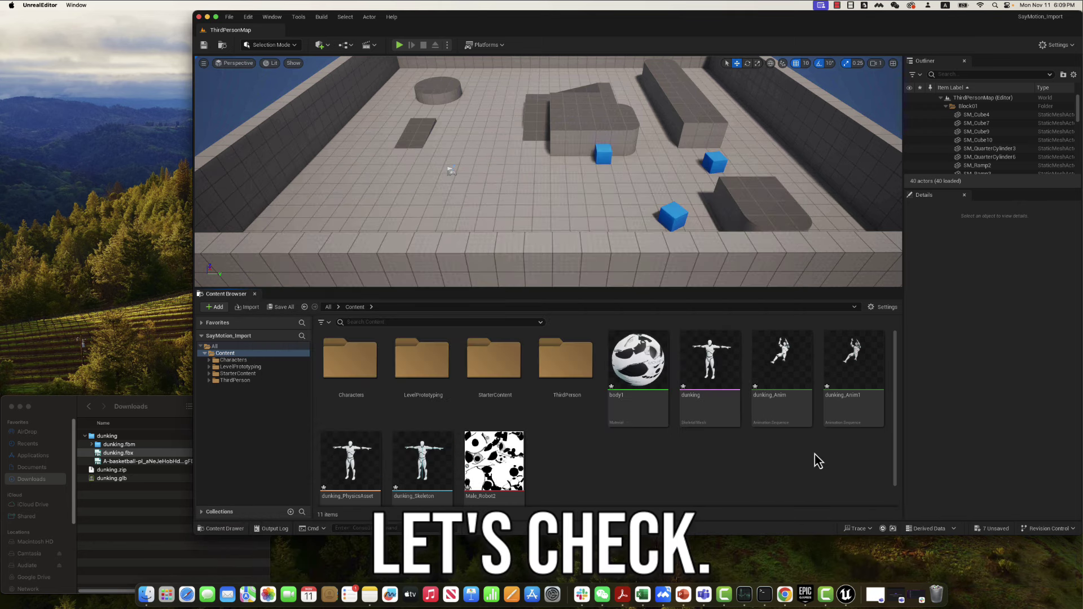
# Open dunking_Anim1 and examine from a wider view how the retargeted motion plays on the mannequin, and close its editor
pyautogui.moveTo(880, 424)
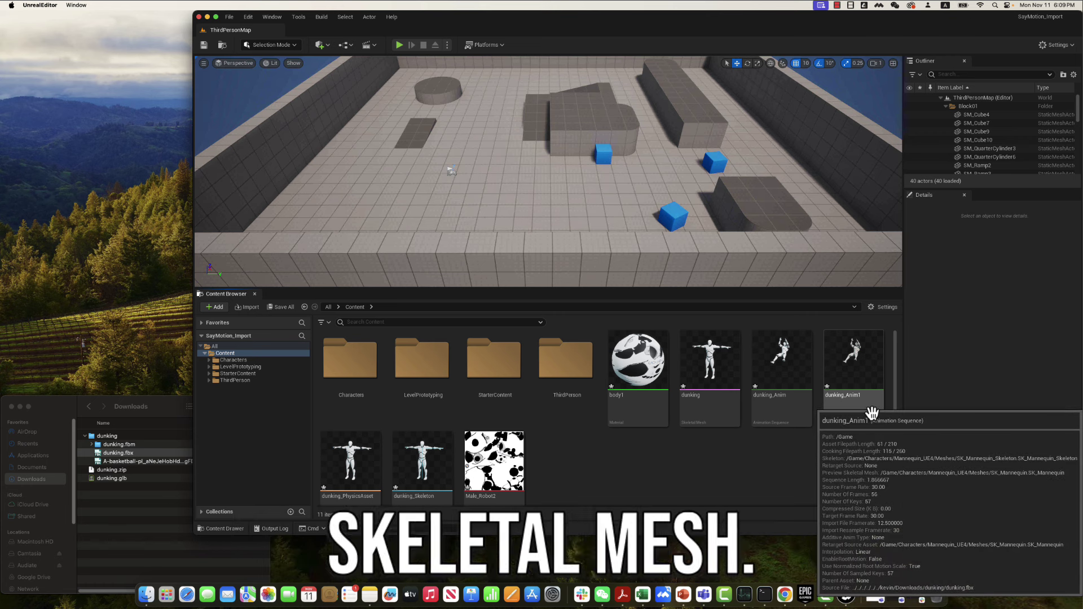
pyautogui.doubleClick(871, 411)
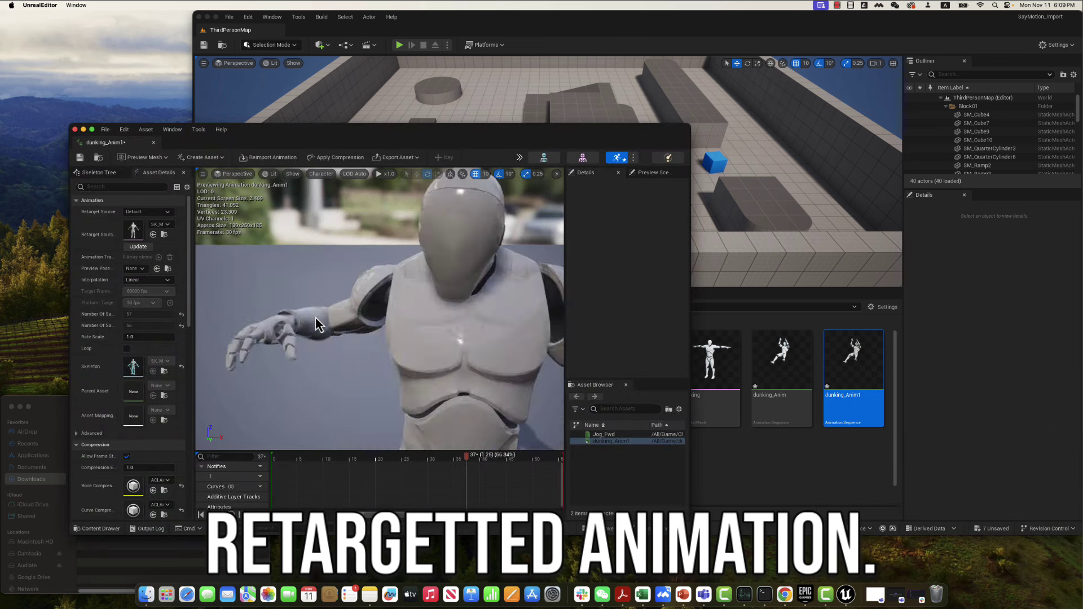
pyautogui.scroll(-5, 309, 322)
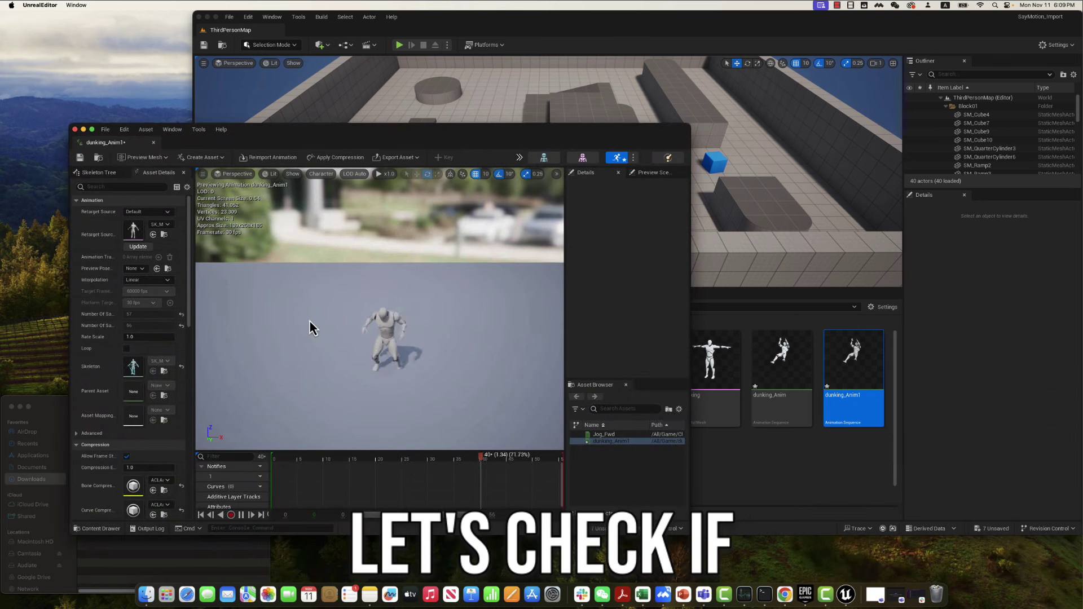
pyautogui.moveTo(393, 347); pyautogui.dragTo(425, 375)
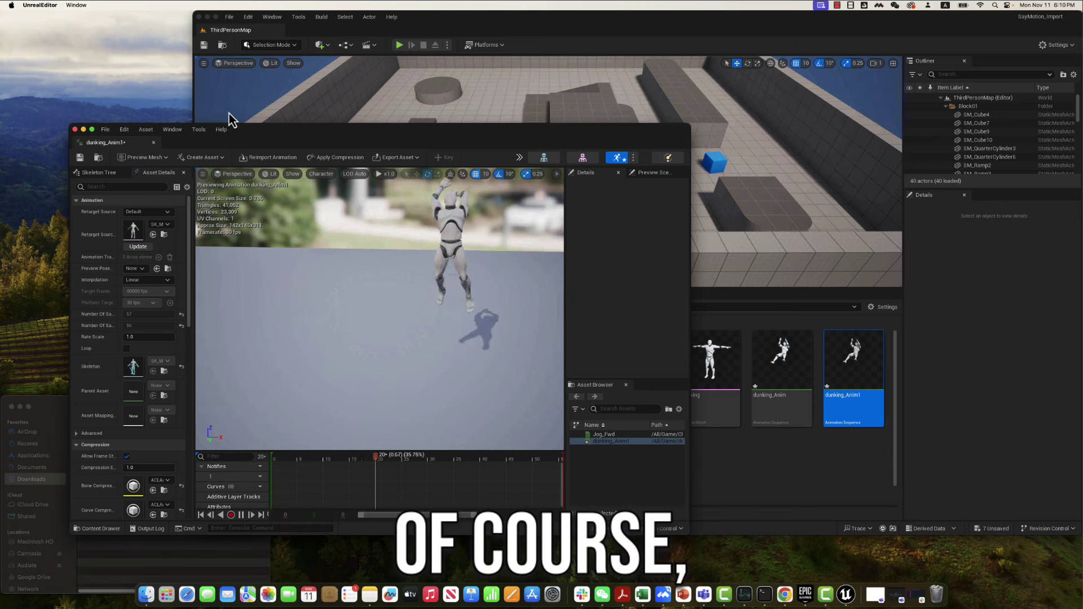
pyautogui.click(74, 129)
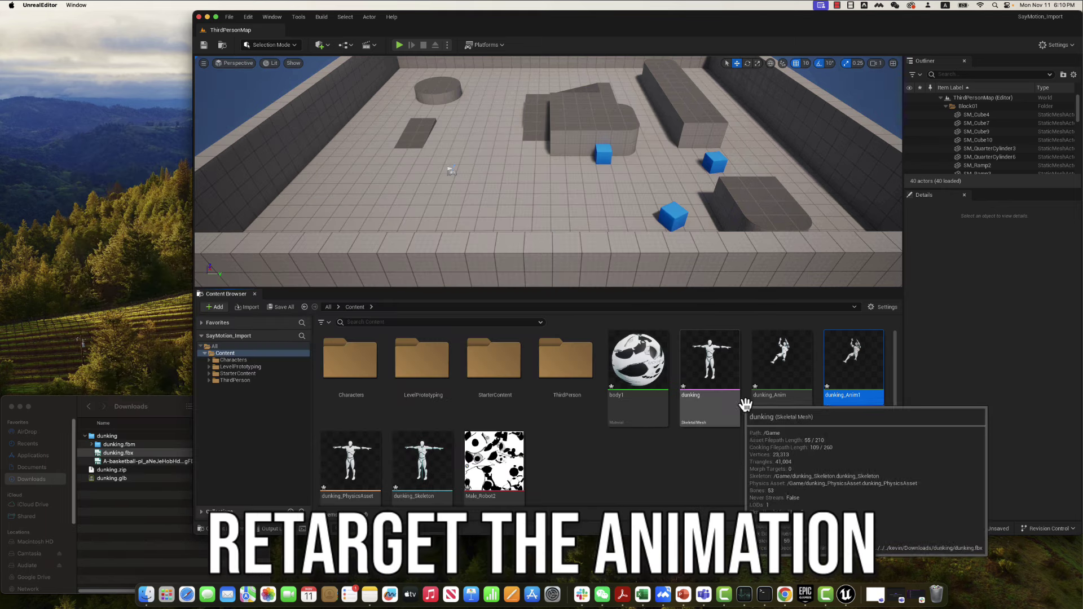
# Start another retarget of the original dunking_Anim, with SKM_Quinn_Simple as the target skeletal mesh
pyautogui.rightClick(784, 361)
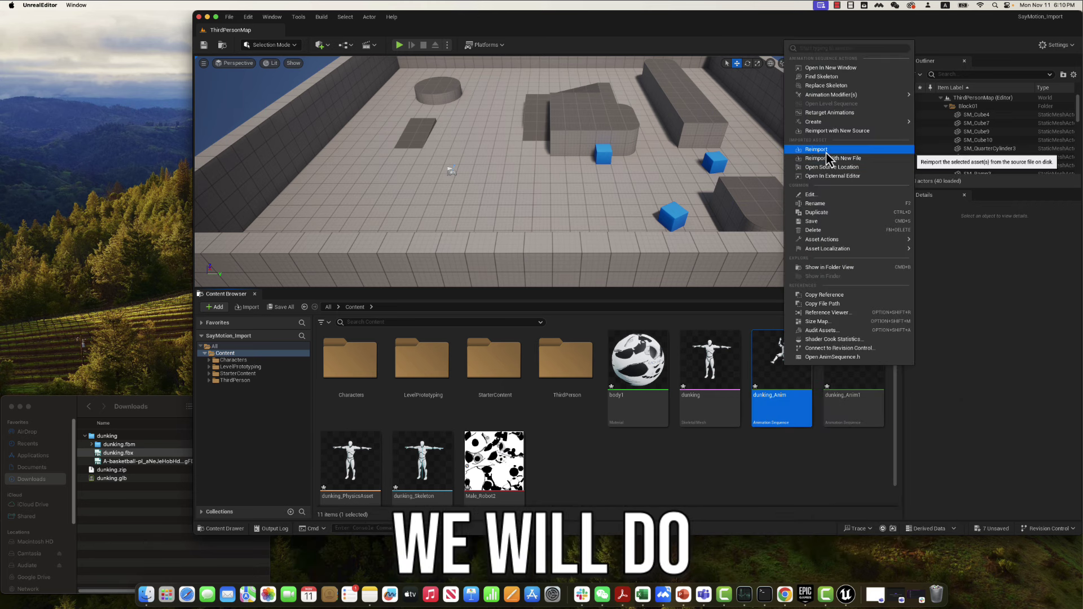
pyautogui.click(819, 113)
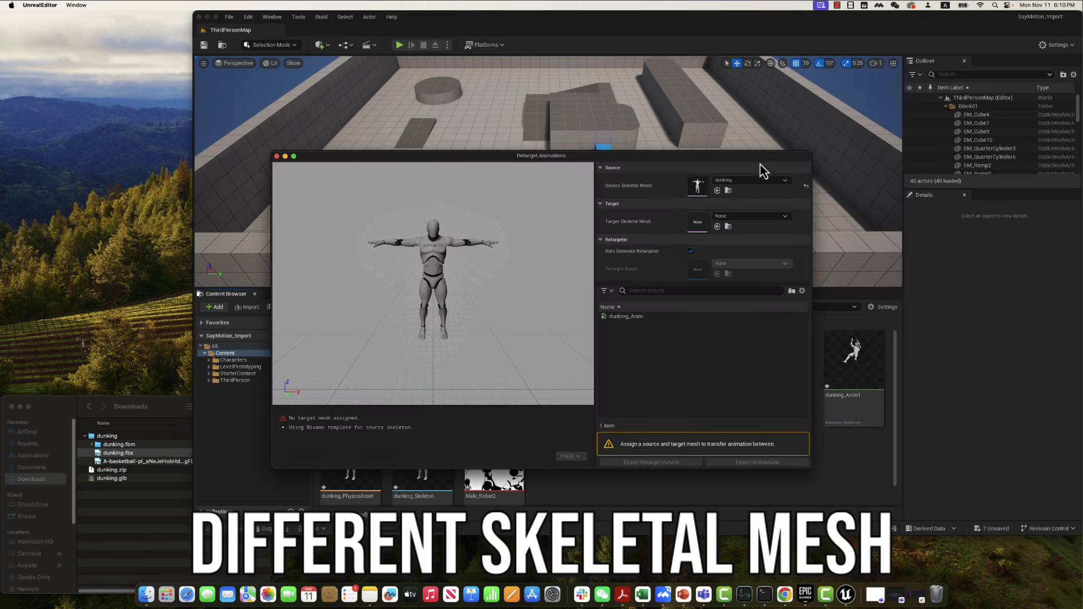
pyautogui.click(756, 217)
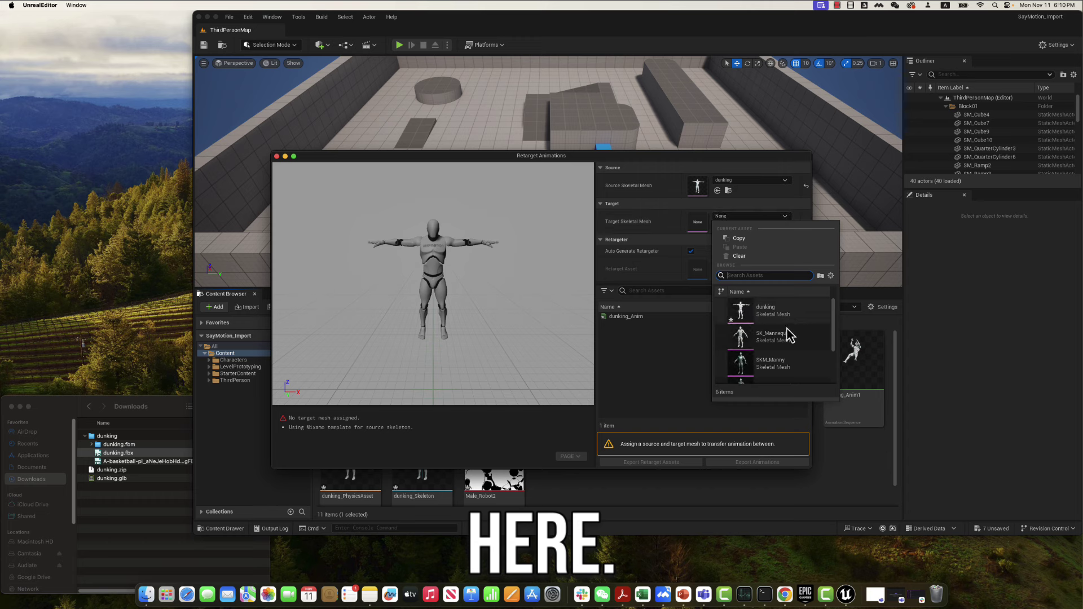
pyautogui.scroll(-2, 787, 356)
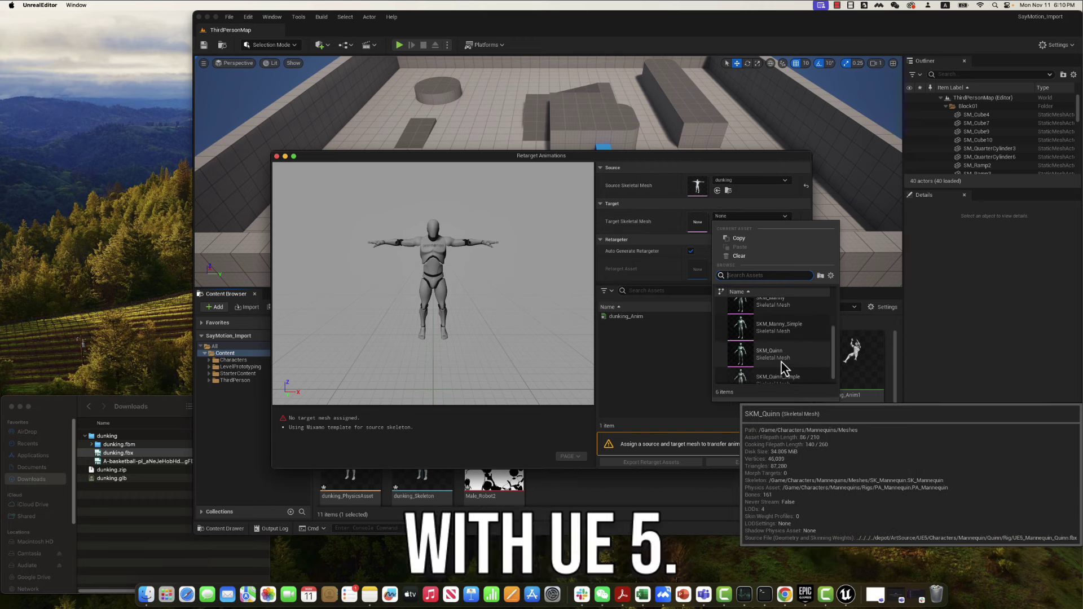
pyautogui.scroll(-1, 794, 368)
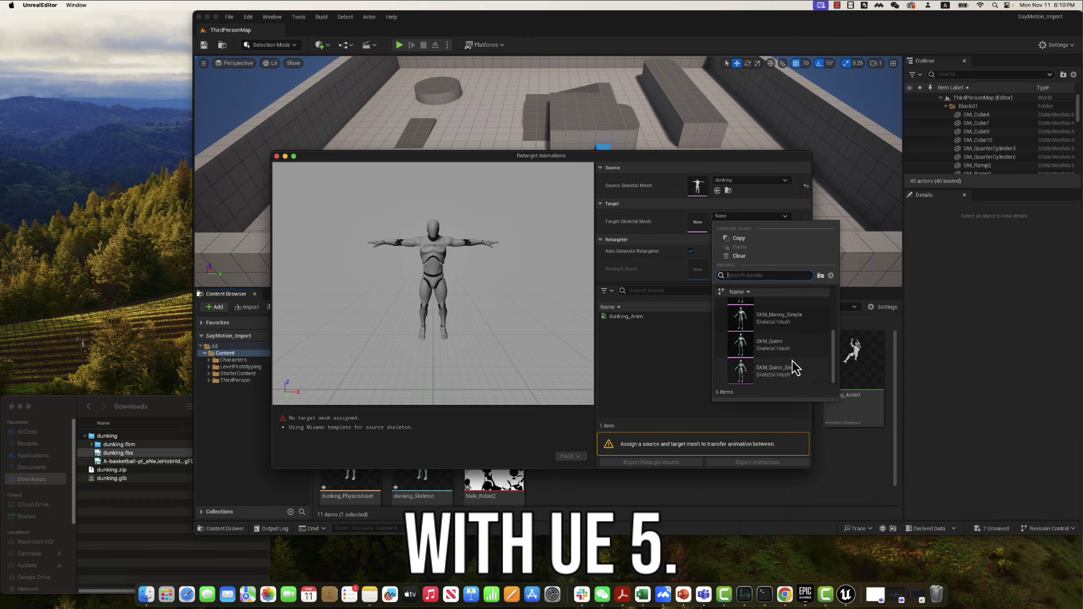
pyautogui.click(751, 377)
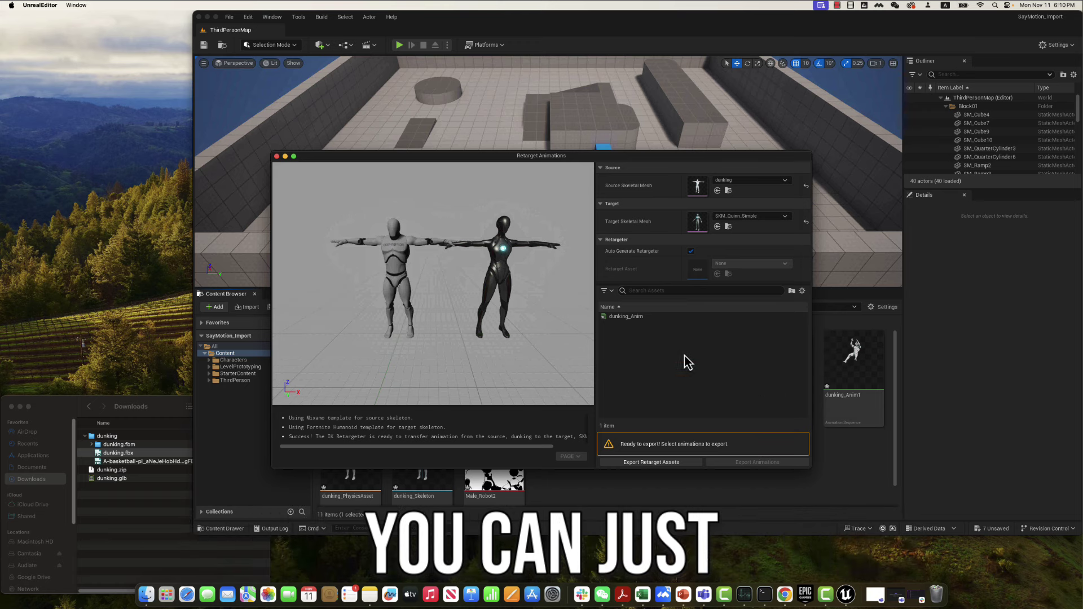
# Preview dunking_Anim on the Quinn target and export the retargeted animation to the Content folder
pyautogui.click(623, 317)
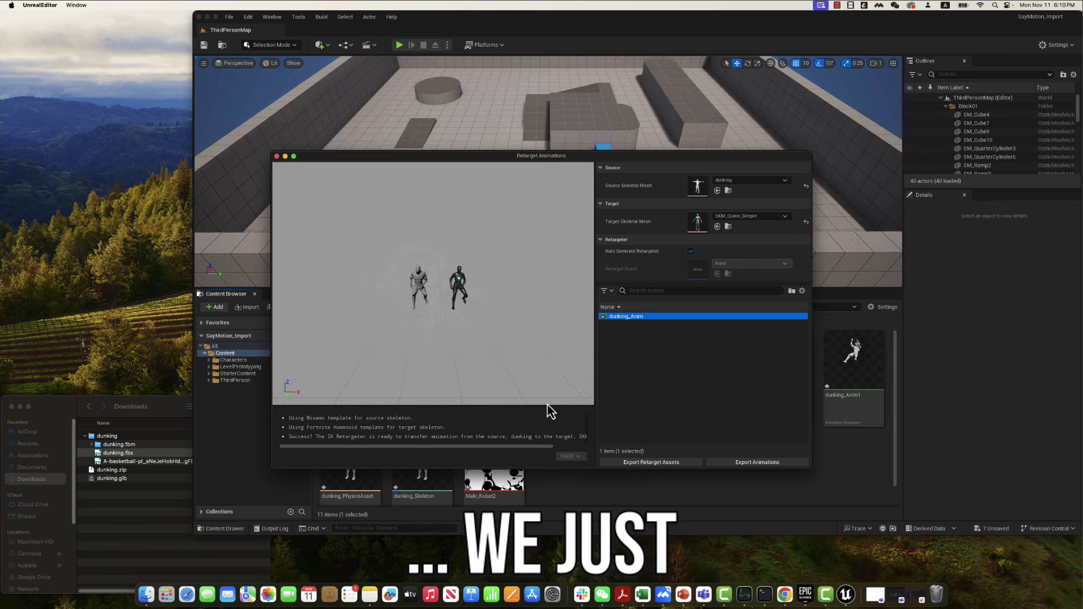
pyautogui.click(765, 464)
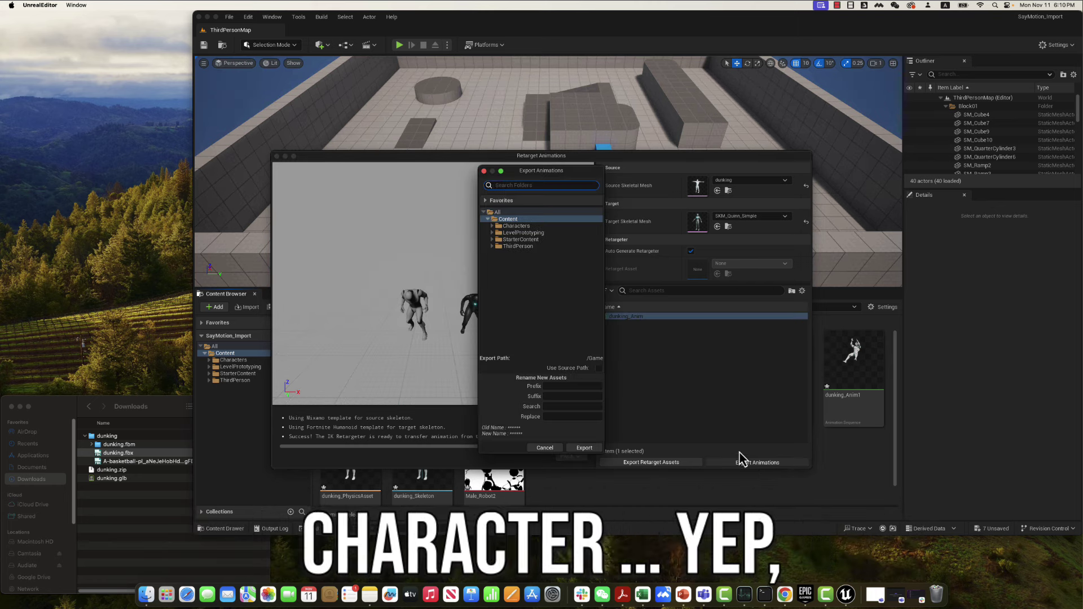
pyautogui.click(584, 448)
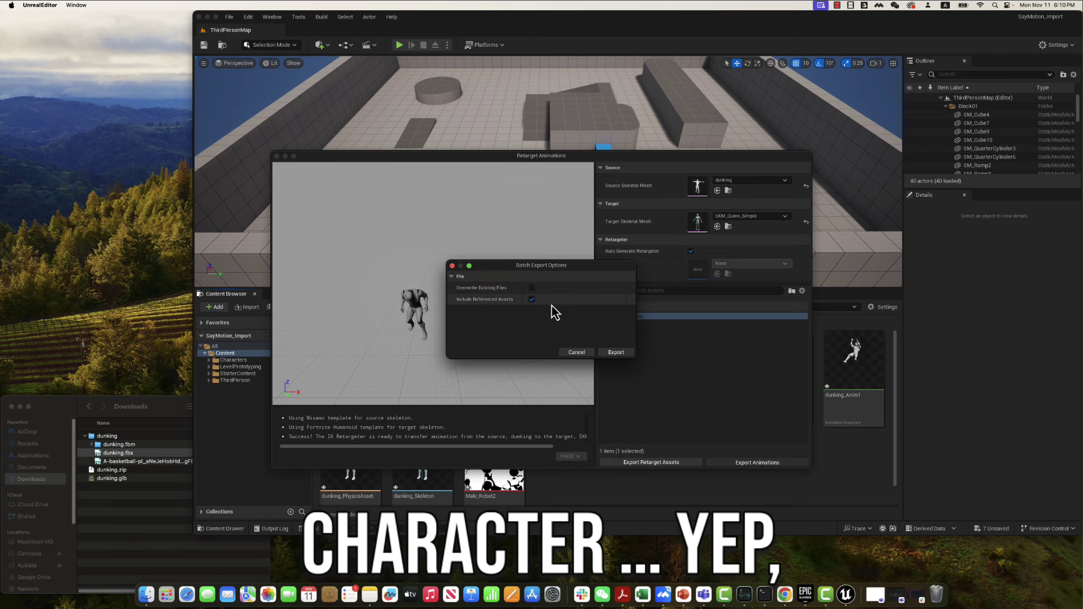
pyautogui.click(604, 350)
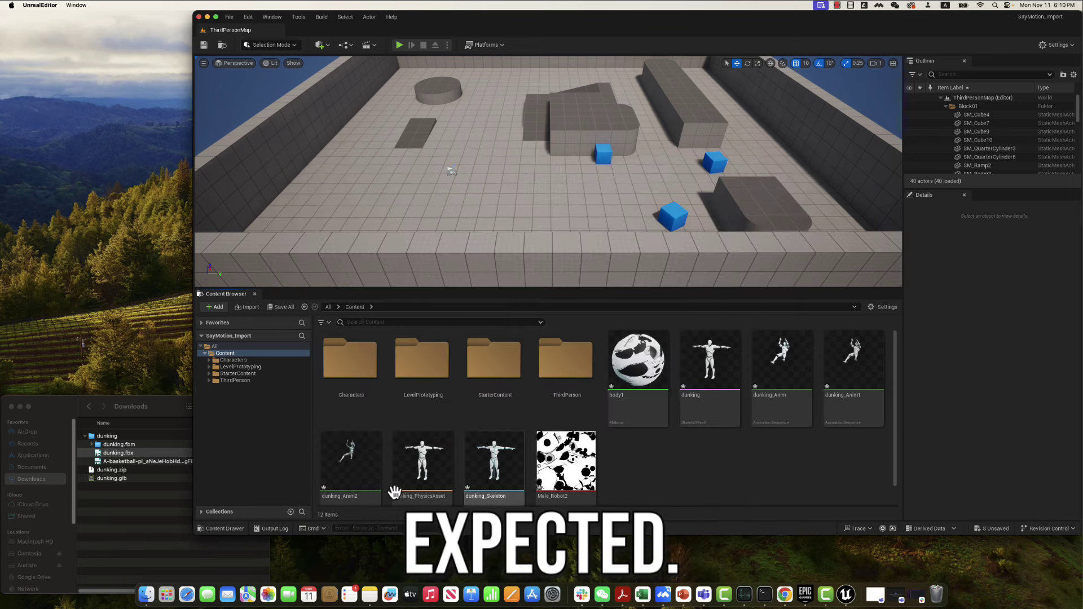
# Open dunking_Anim2 and examine the retargeted dunk playing on the Quinn character
pyautogui.doubleClick(350, 468)
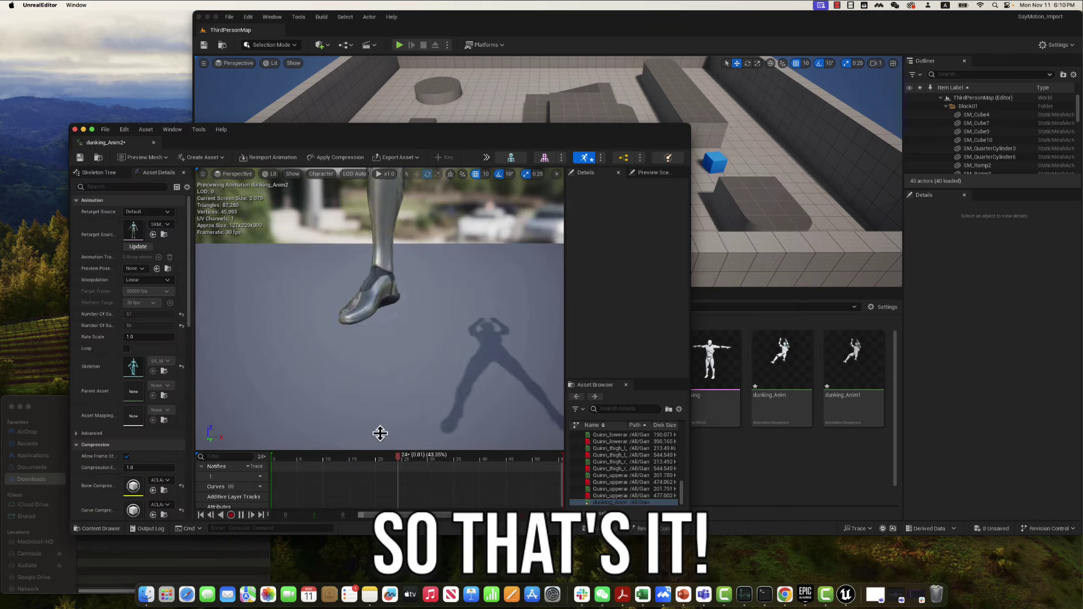
pyautogui.scroll(-5, 380, 434)
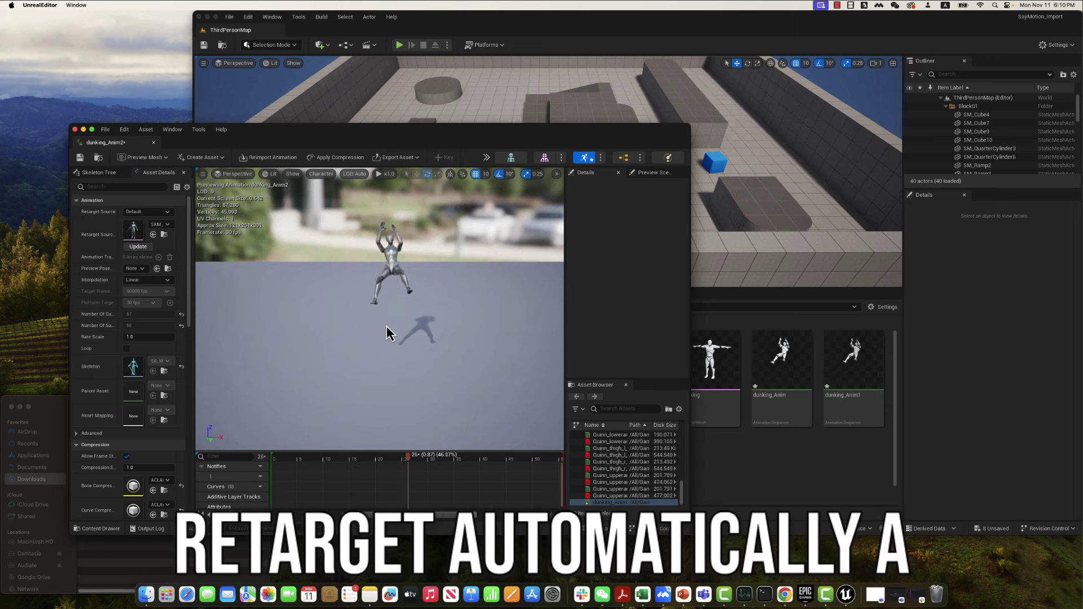